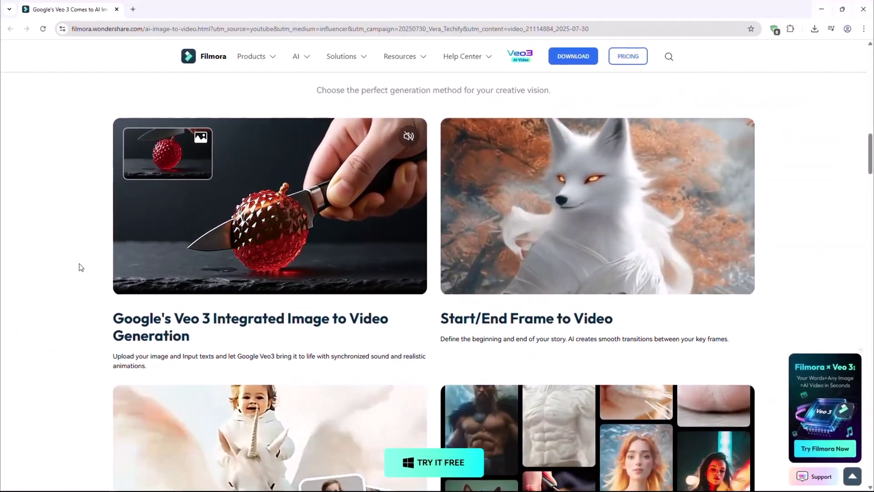
# Scroll through the AI image-to-video page sections, then go back to the Filmora homepage via the header logo
pyautogui.scroll(-5, 79, 267)
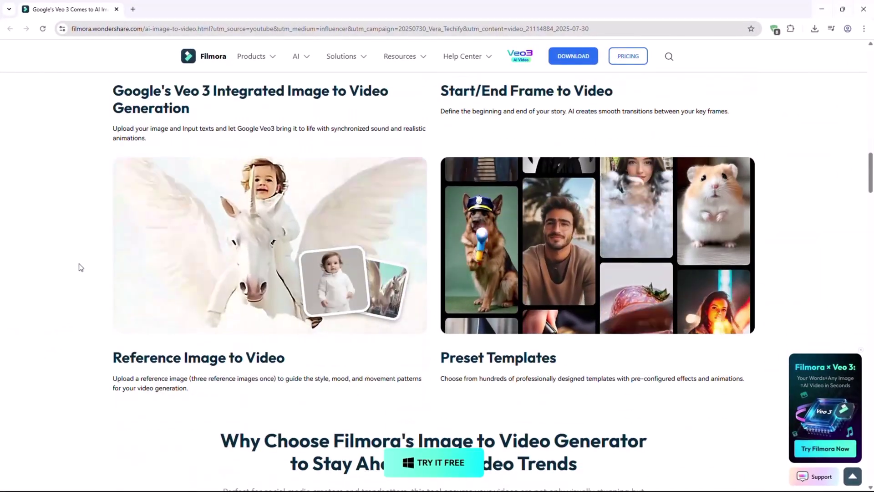
pyautogui.scroll(-8, 80, 267)
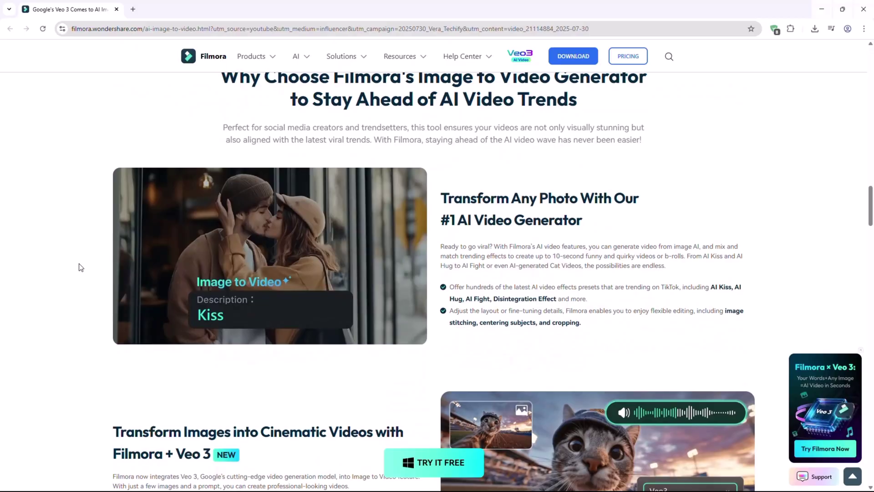
pyautogui.scroll(-4, 80, 268)
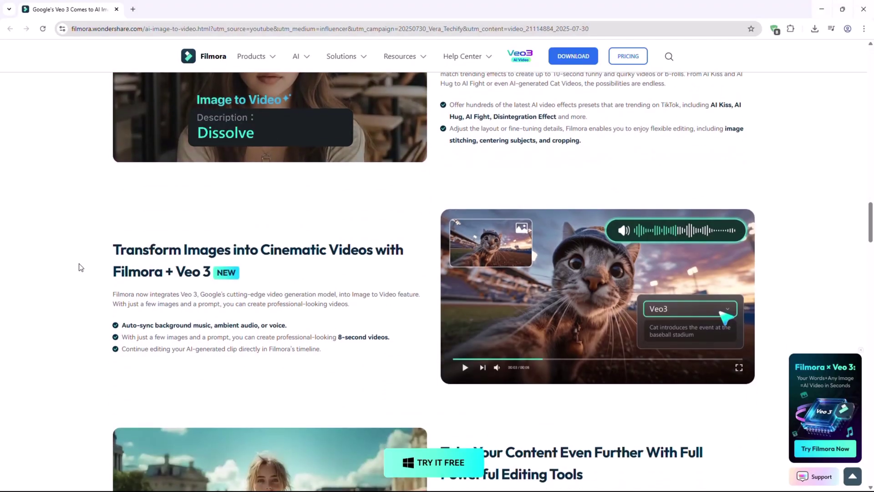
pyautogui.scroll(-7, 80, 267)
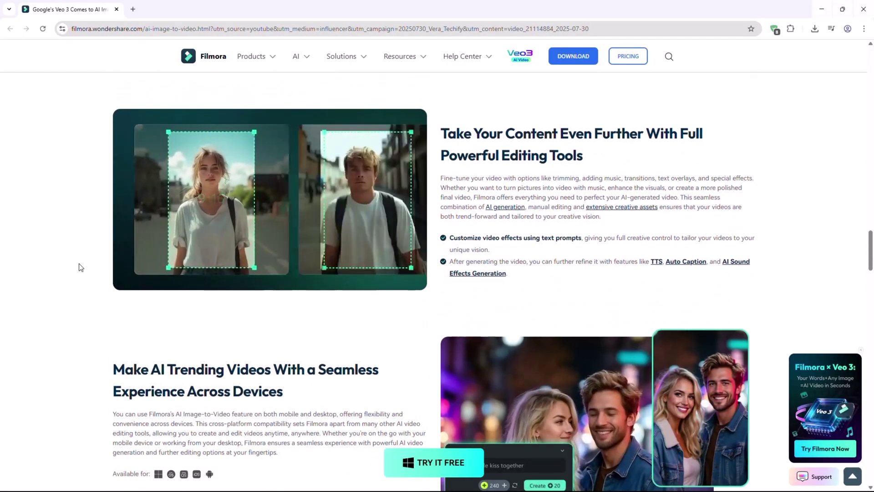
pyautogui.scroll(-5, 79, 267)
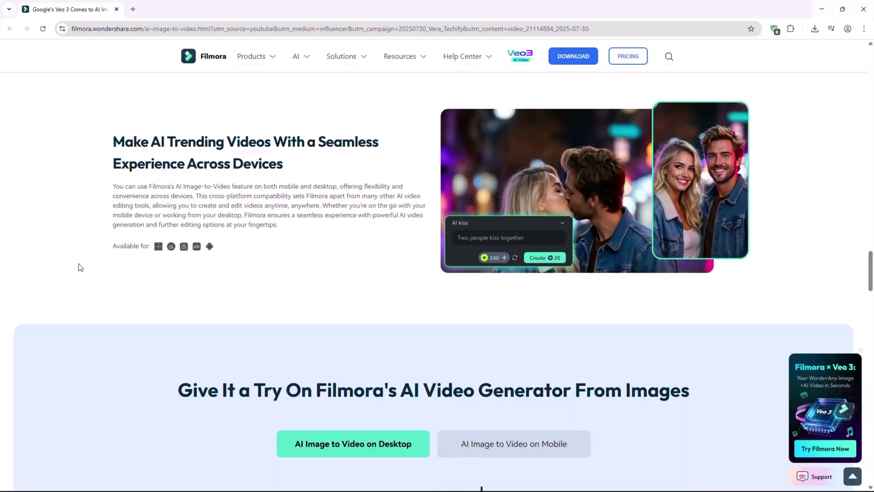
pyautogui.scroll(-7, 80, 267)
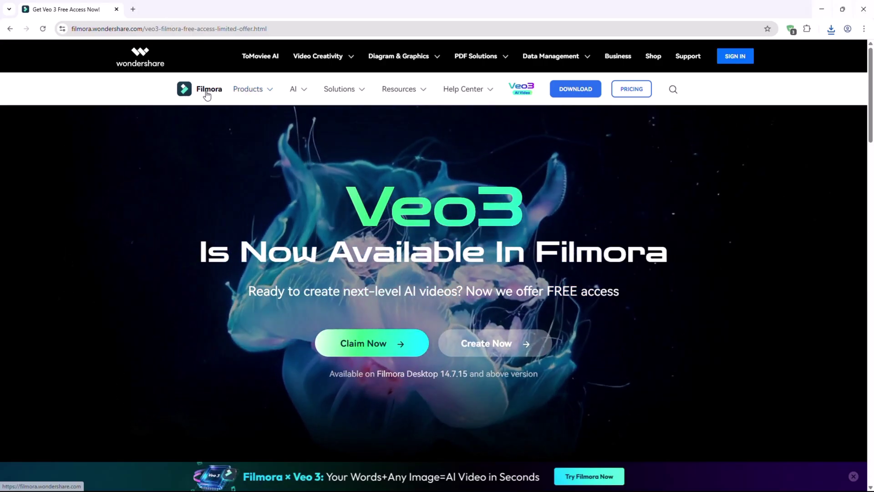
pyautogui.click(207, 93)
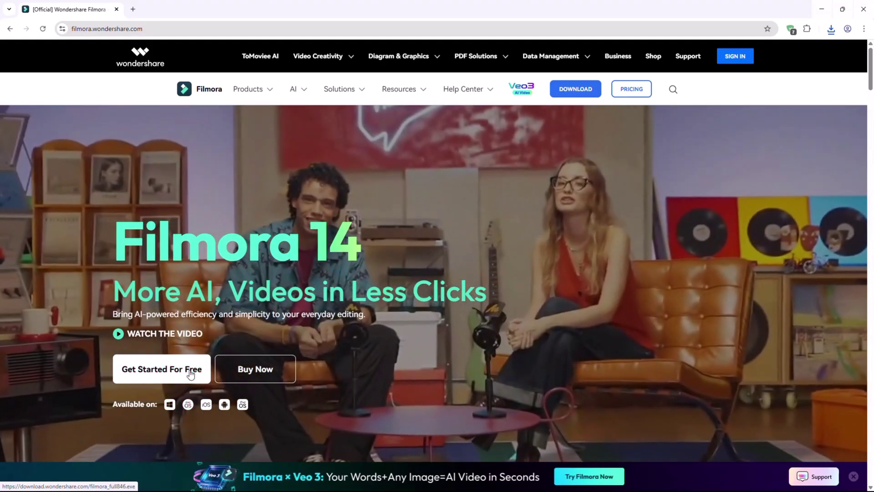
# Launch Filmora from Get Started For Free and scroll through the Toolbox's AI tools
pyautogui.click(191, 373)
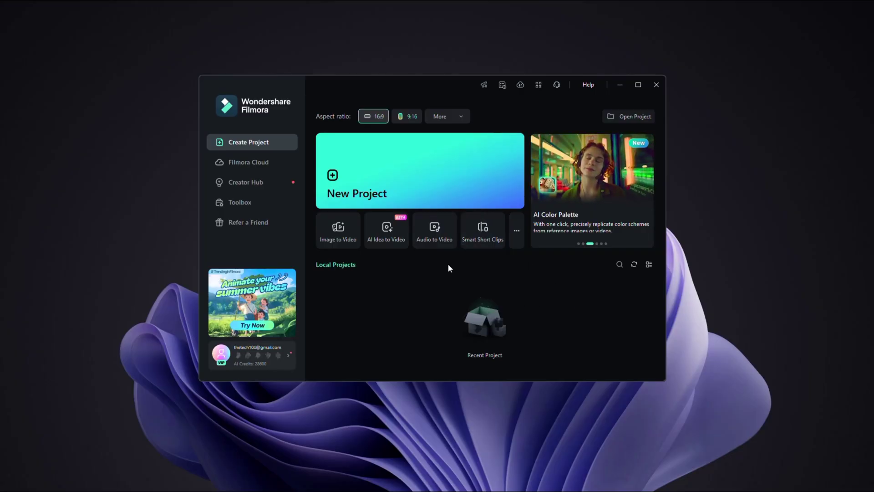
pyautogui.click(253, 201)
pyautogui.scroll(-5, 413, 228)
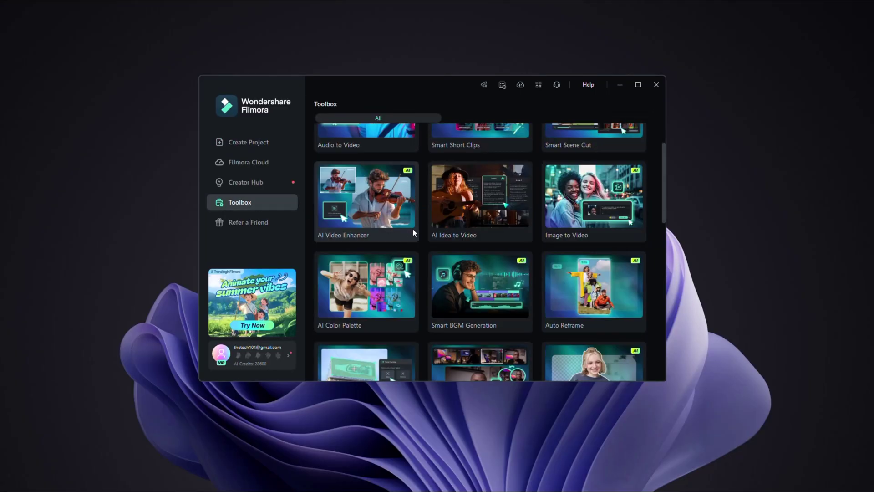
pyautogui.scroll(-10, 415, 232)
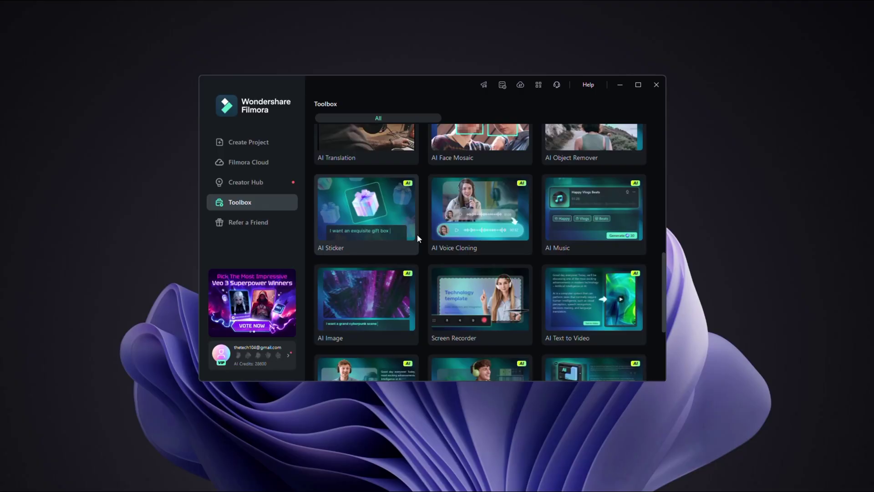
pyautogui.scroll(10, 419, 255)
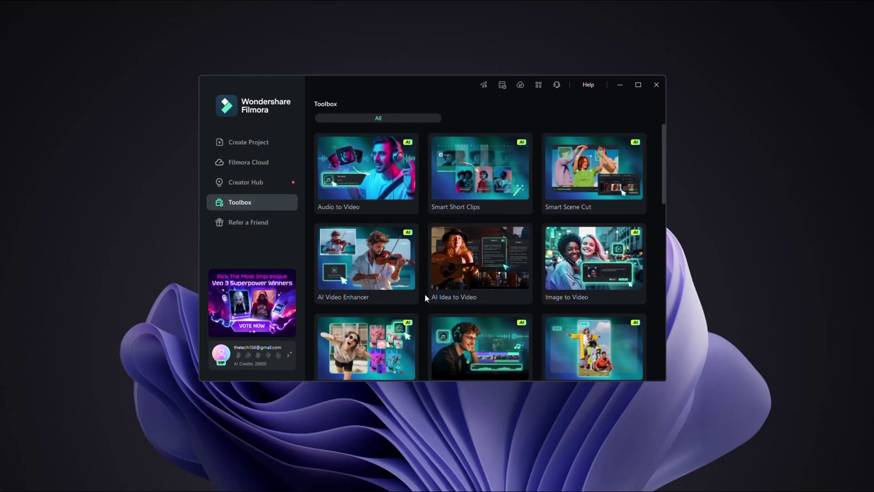
# Generate an Image to Video clip from the bird photo with the pasted prompt, then preview a finished clip in My File
pyautogui.click(590, 255)
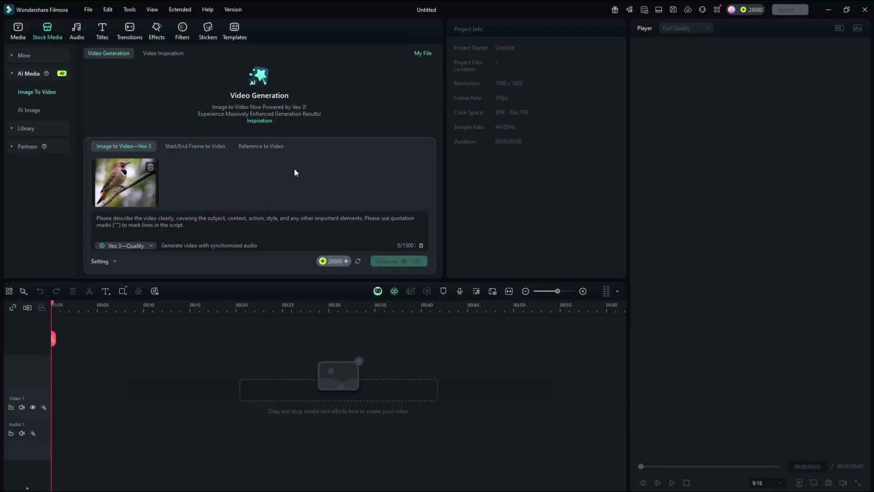
pyautogui.hotkey('ctrl', 'v')
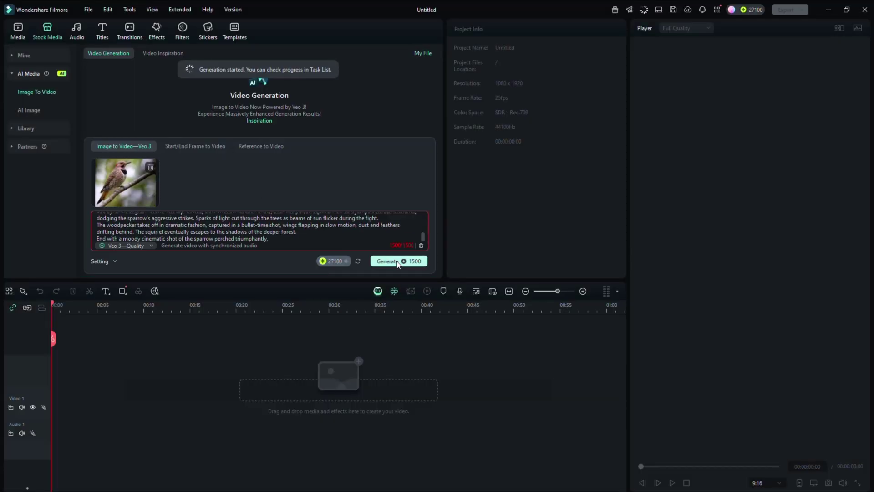
pyautogui.click(644, 9)
pyautogui.click(765, 83)
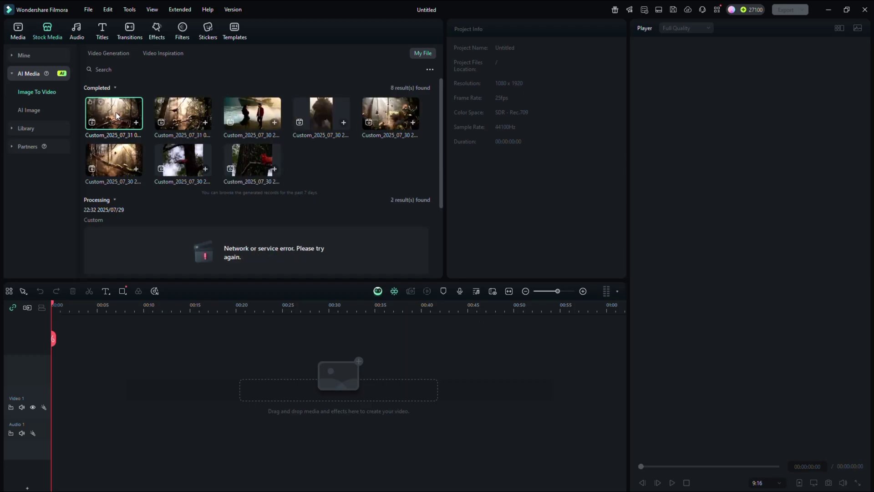
pyautogui.click(116, 115)
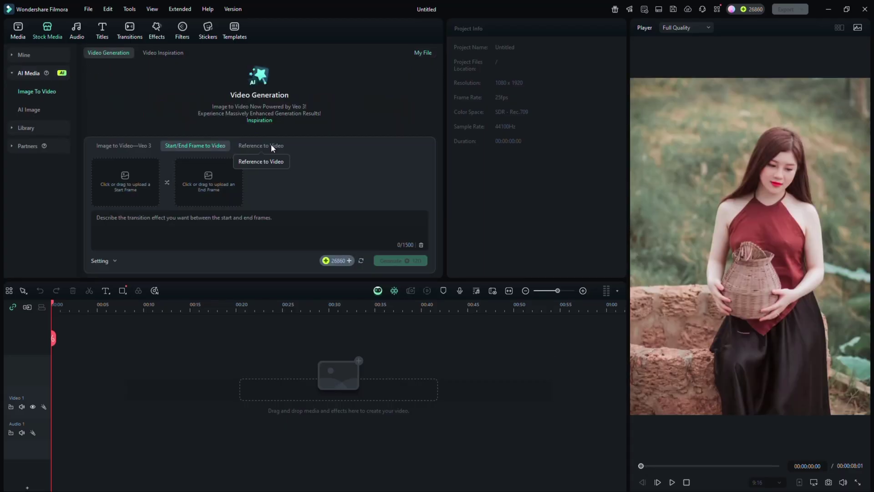
pyautogui.click(271, 146)
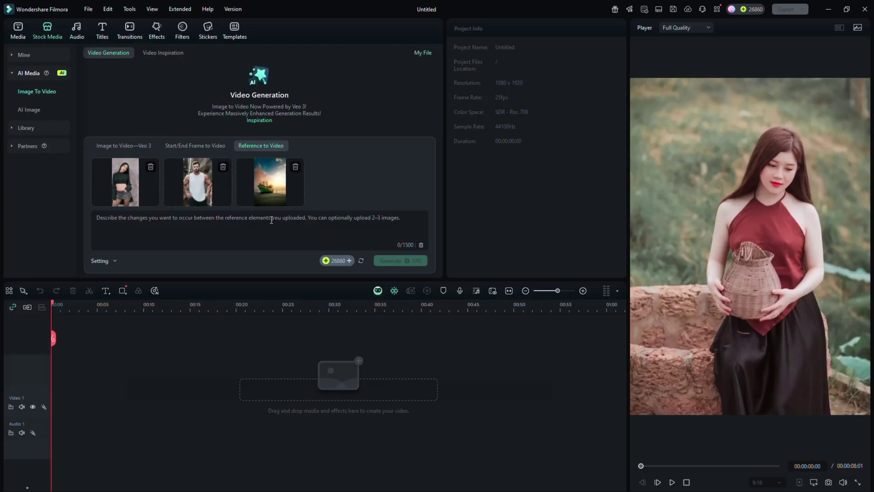
# Paste the scene-change prompt into the Reference to Video description box
pyautogui.click(255, 224)
pyautogui.hotkey('ctrl', 'v')
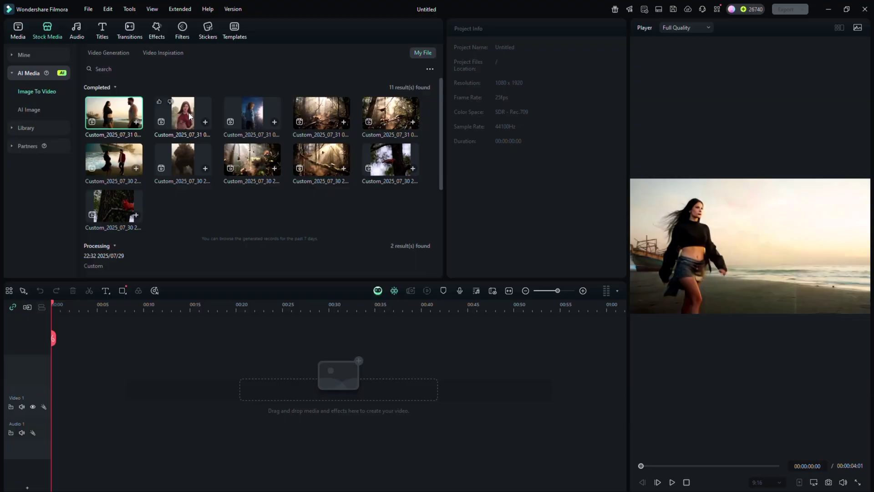
# Place the forest clip and the Image2Video clip on the timeline, keeping the 1920x1080 25fps project settings
pyautogui.moveTo(322, 113); pyautogui.dragTo(34, 381)
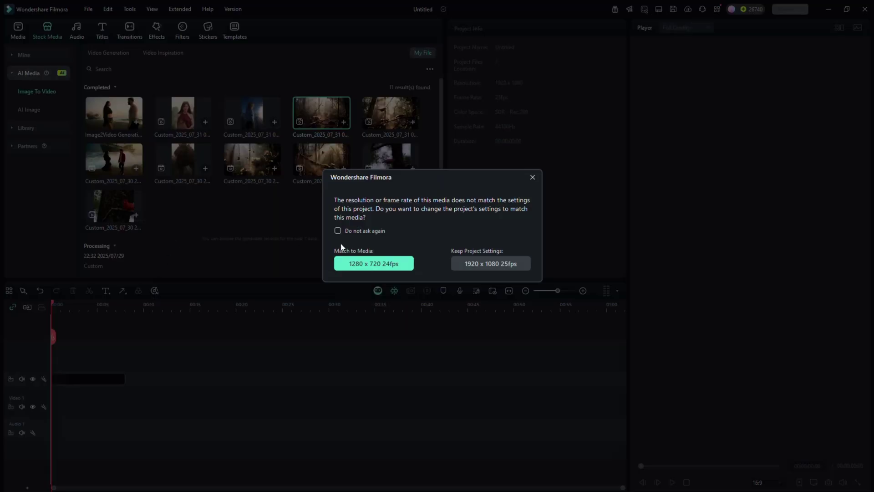
pyautogui.click(490, 264)
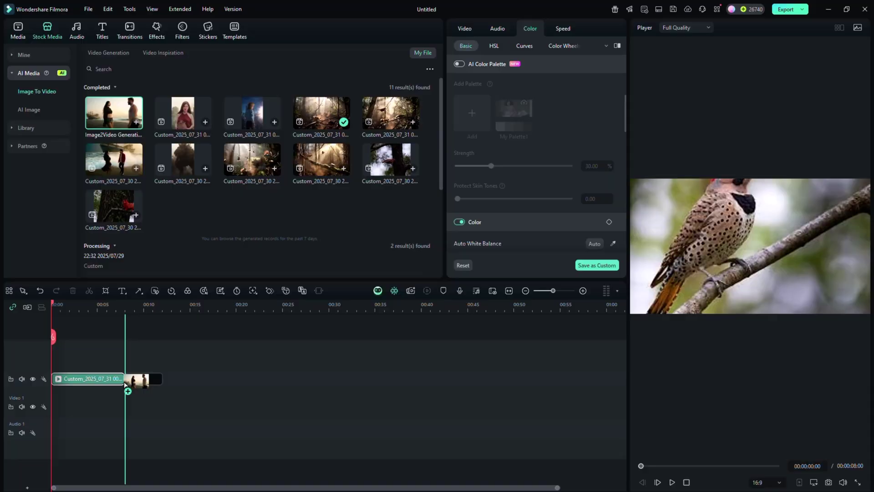
pyautogui.moveTo(125, 384); pyautogui.dragTo(126, 385)
pyautogui.click(463, 267)
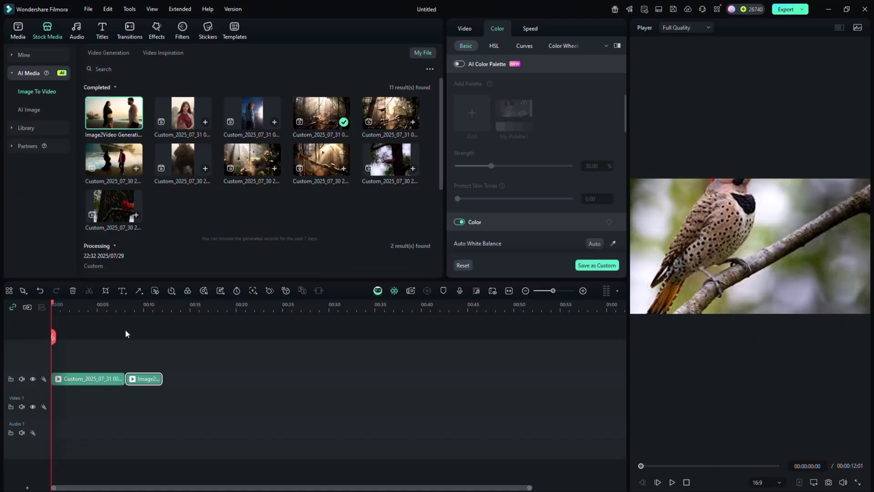
# Trim the first clip: split off the start at 00:00:00:12 and shorten its end to about 00:06:20
pyautogui.moveTo(53, 336); pyautogui.dragTo(63, 342)
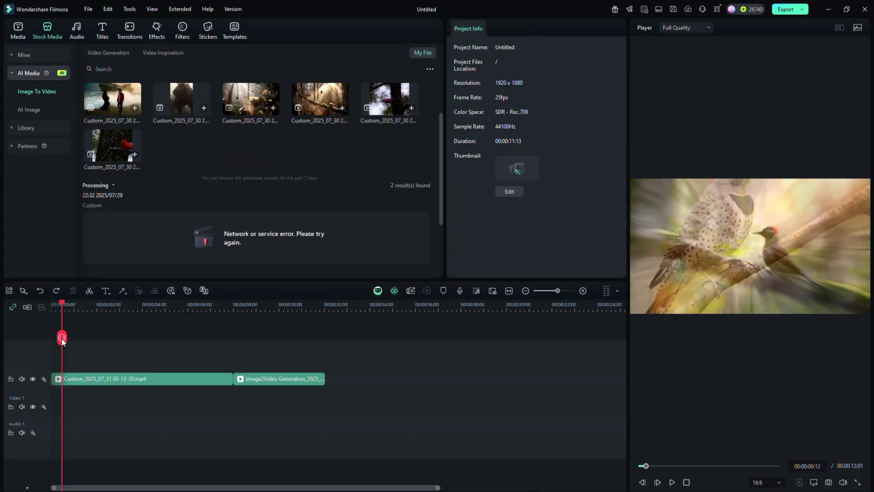
pyautogui.click(89, 291)
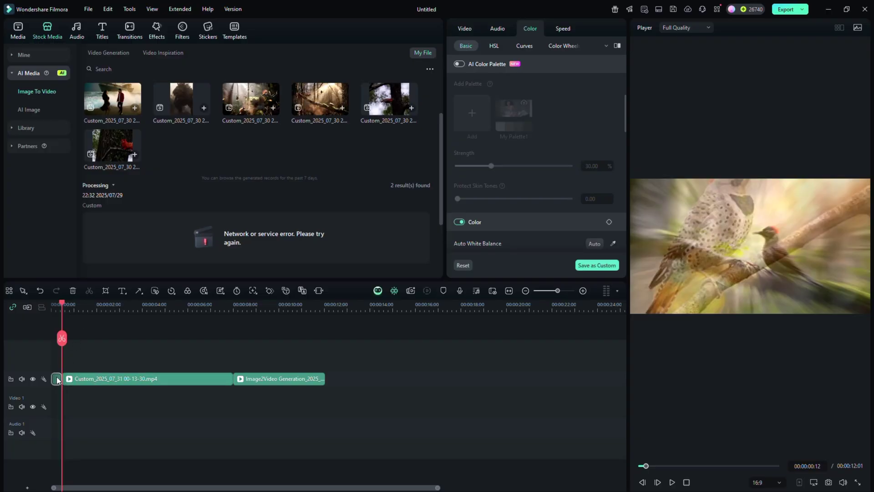
pyautogui.press('Delete')
pyautogui.click(218, 380)
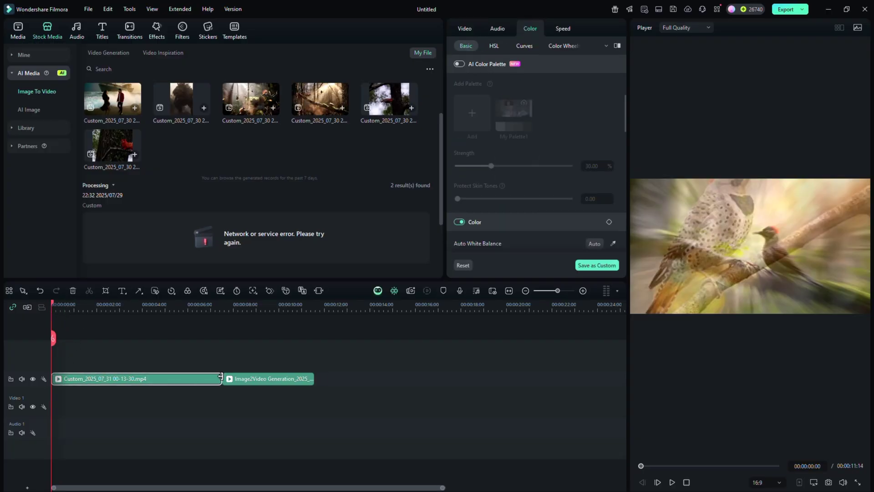
pyautogui.moveTo(220, 376); pyautogui.dragTo(203, 376)
# Crop the second clip to 1089 x 720, shifted slightly left
pyautogui.click(249, 378)
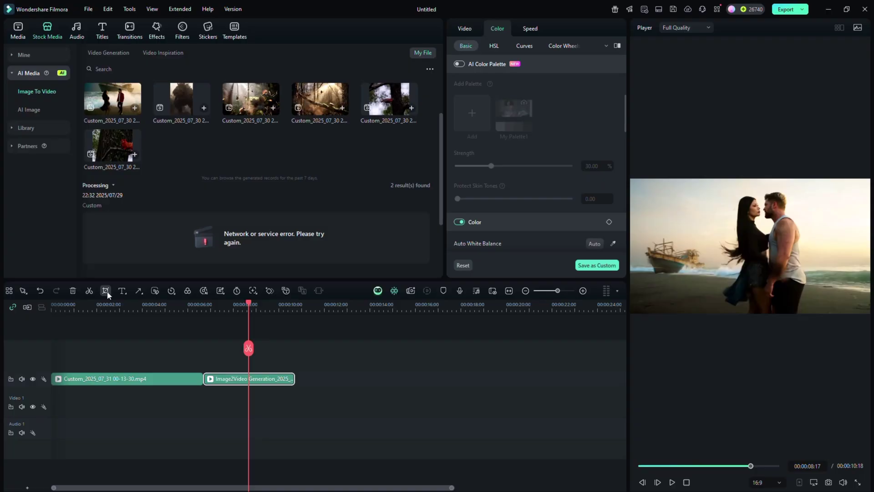
pyautogui.click(106, 290)
pyautogui.moveTo(239, 218); pyautogui.dragTo(297, 218)
pyautogui.moveTo(624, 243); pyautogui.dragTo(598, 243)
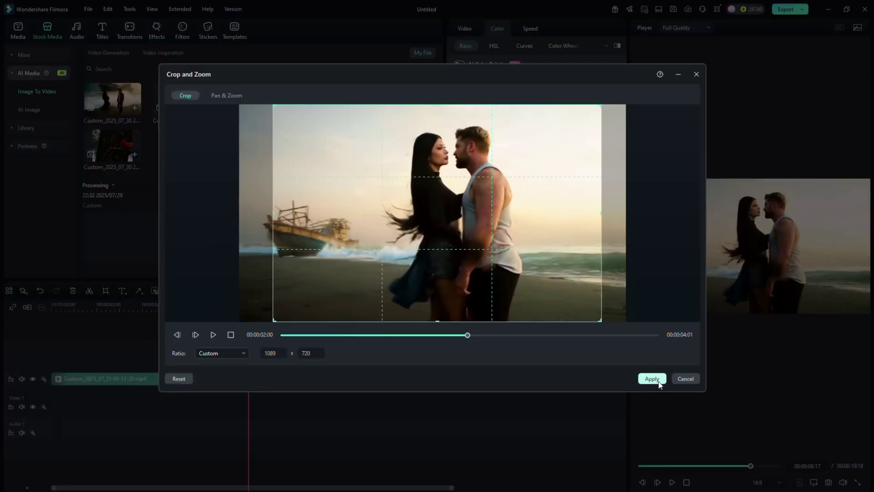
pyautogui.click(652, 379)
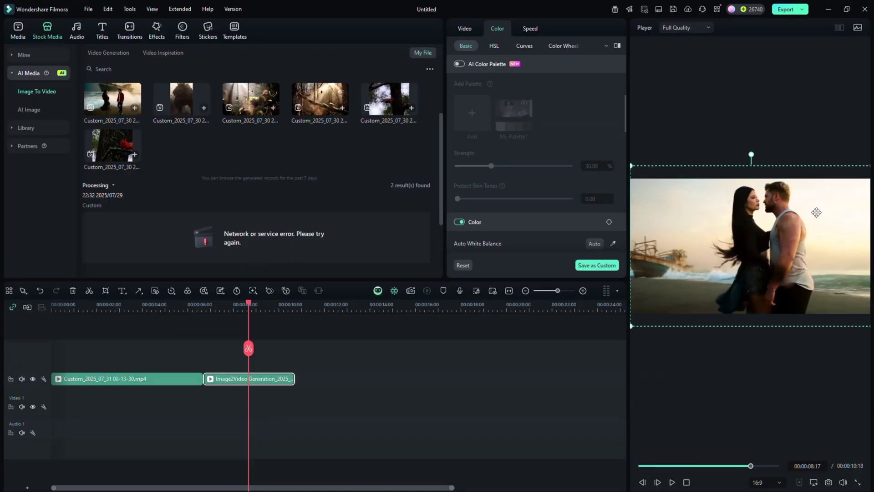
# Speed the first clip up to 4x and play back the result
pyautogui.click(140, 378)
pyautogui.click(172, 290)
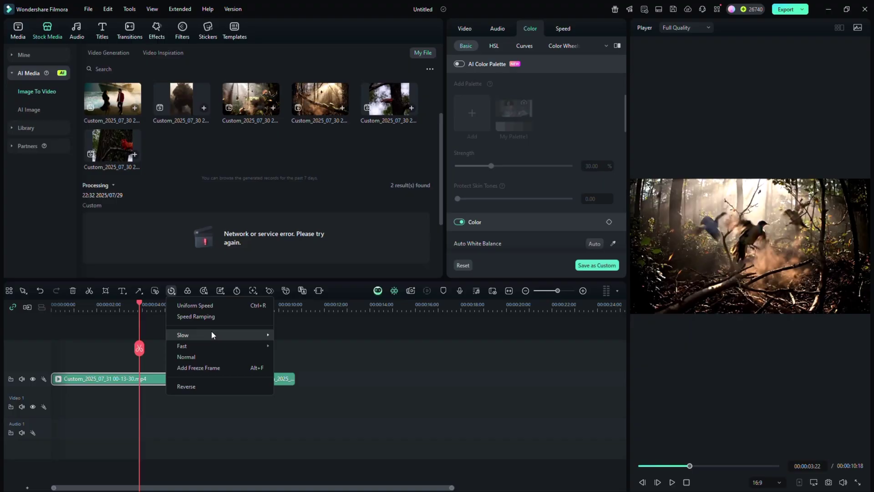
pyautogui.moveTo(209, 345)
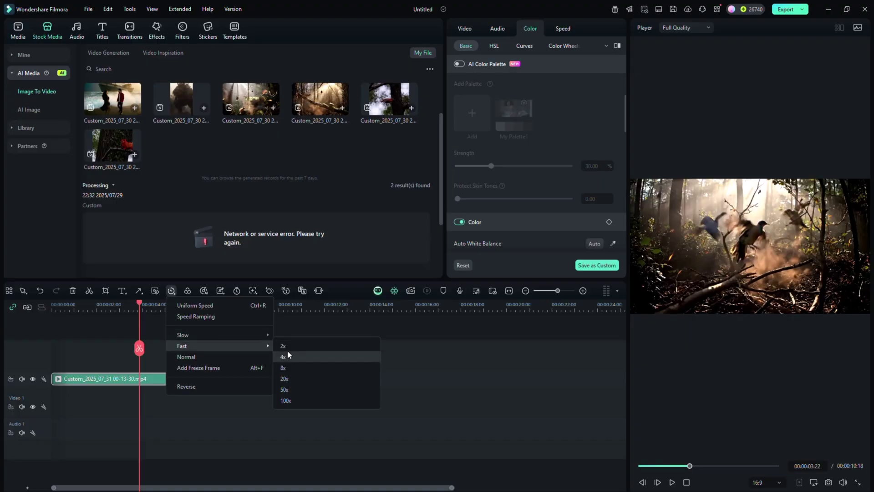
pyautogui.click(283, 356)
pyautogui.moveTo(147, 360); pyautogui.dragTo(123, 361)
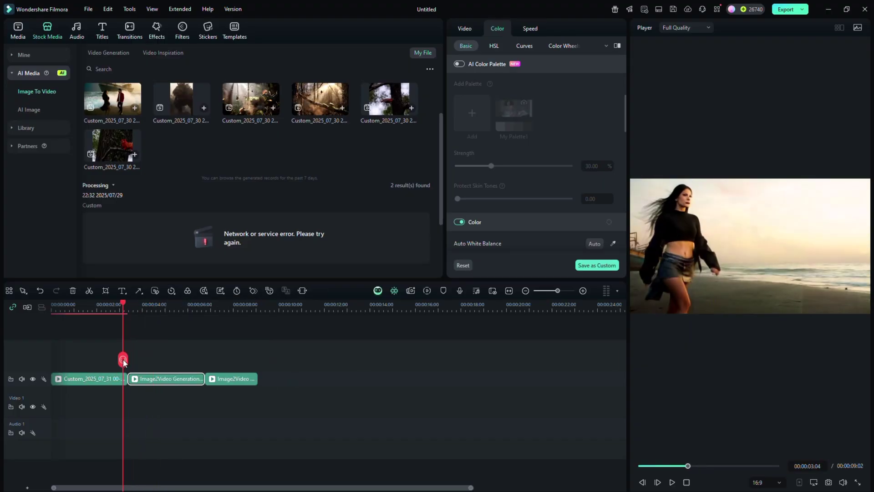
pyautogui.click(671, 482)
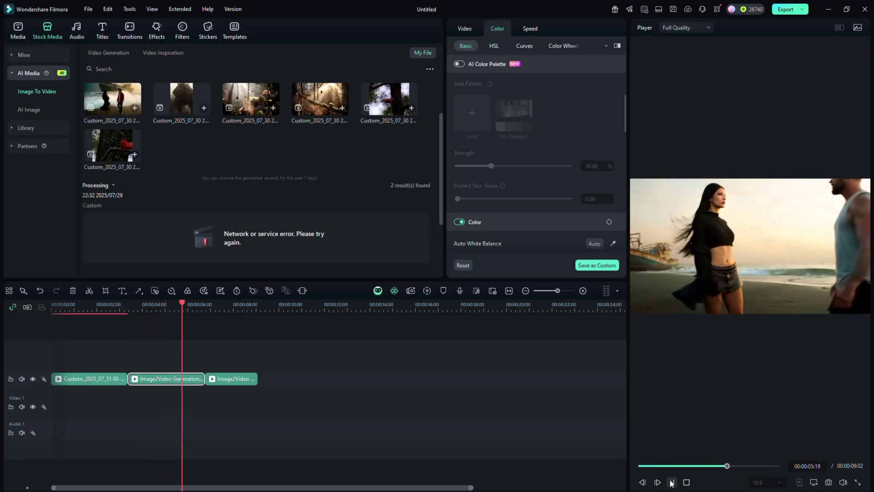
pyautogui.click(167, 351)
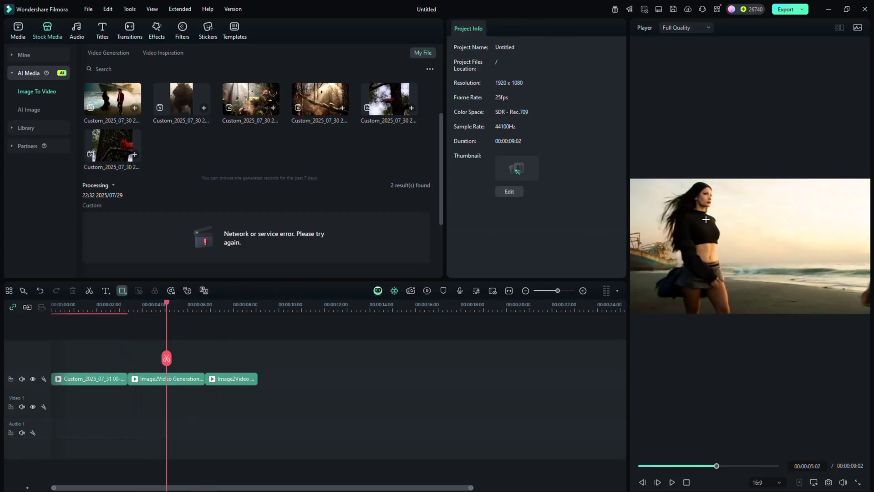
# Add a shortened rectangle, an arrow and a triangle shape near the frame's top right
pyautogui.click(122, 290)
pyautogui.moveTo(279, 363); pyautogui.dragTo(204, 363)
pyautogui.moveTo(747, 219); pyautogui.dragTo(748, 258)
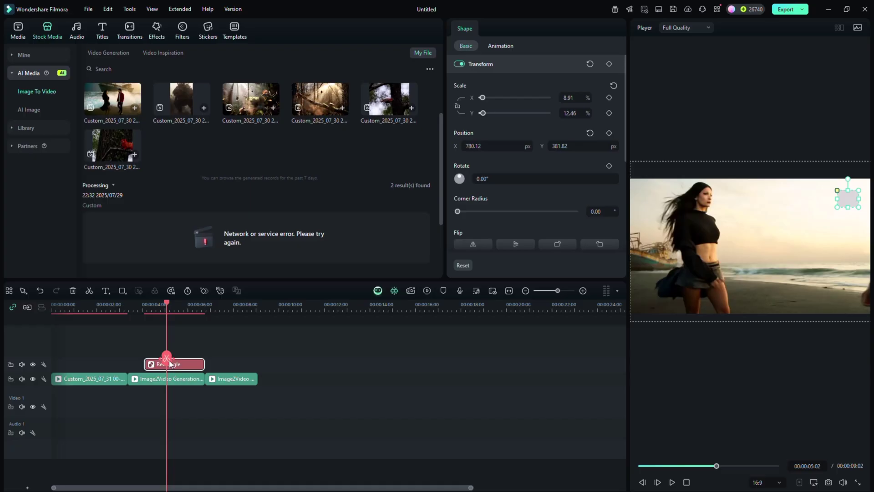
pyautogui.click(125, 293)
pyautogui.click(150, 322)
pyautogui.moveTo(827, 198); pyautogui.dragTo(835, 198)
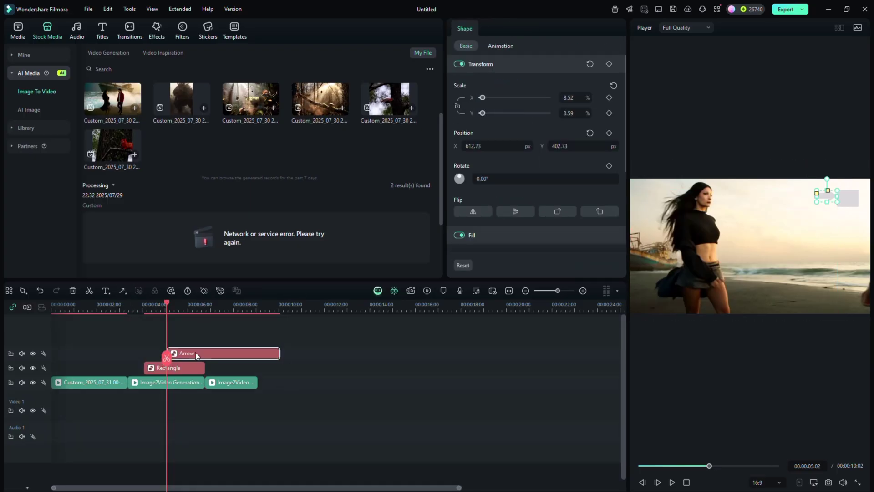
pyautogui.click(139, 350)
pyautogui.moveTo(780, 201); pyautogui.dragTo(805, 197)
pyautogui.scroll(-3, 482, 206)
pyautogui.click(182, 396)
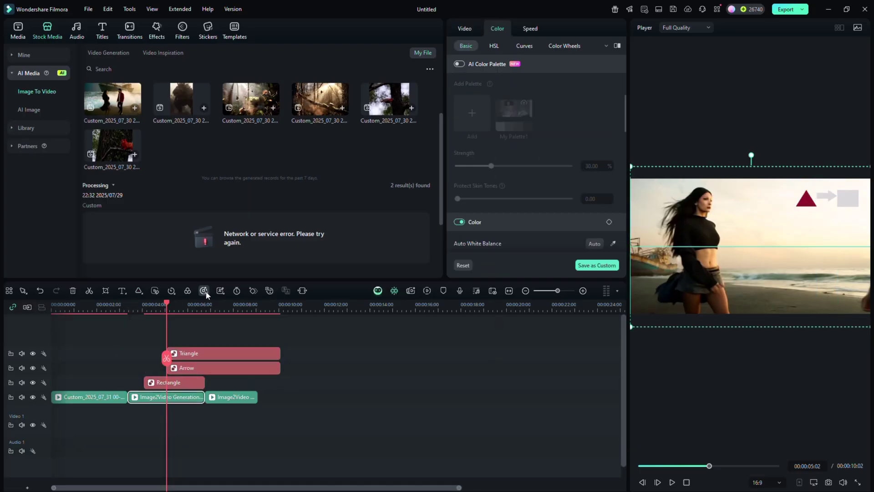
# Generate Smart BGM music for the video and play the project with the new track
pyautogui.click(204, 290)
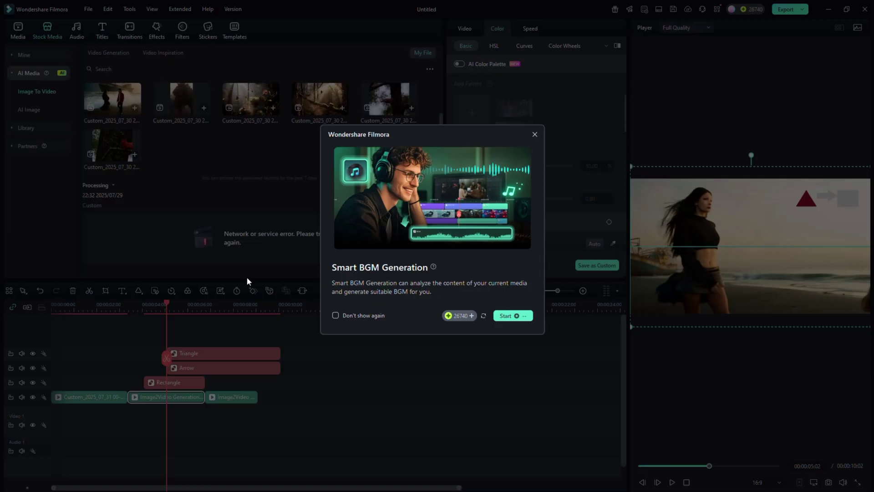
pyautogui.click(507, 315)
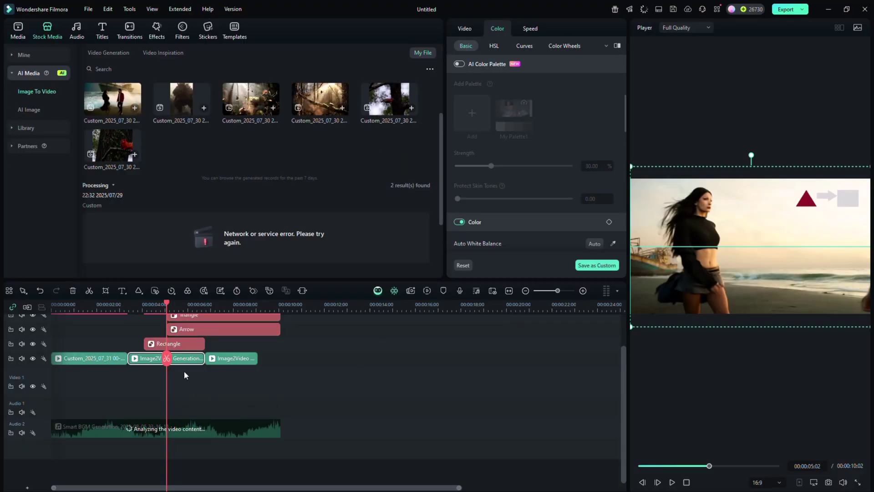
pyautogui.moveTo(169, 362)
pyautogui.mouseDown()
pyautogui.moveTo(59, 362)
pyautogui.moveTo(165, 362)
pyautogui.mouseUp()
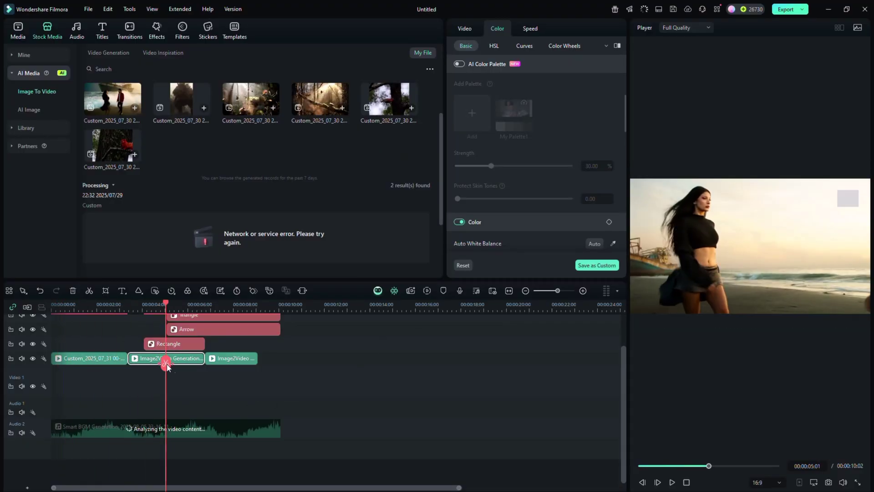
pyautogui.scroll(2, 294, 382)
pyautogui.click(672, 482)
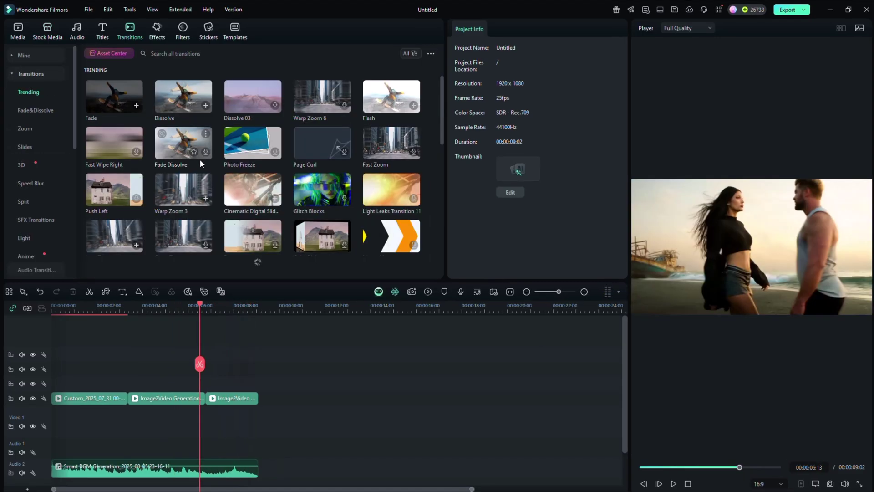
# Put a Fade transition between the first two clips and return the playhead to the start
pyautogui.scroll(-10, 199, 159)
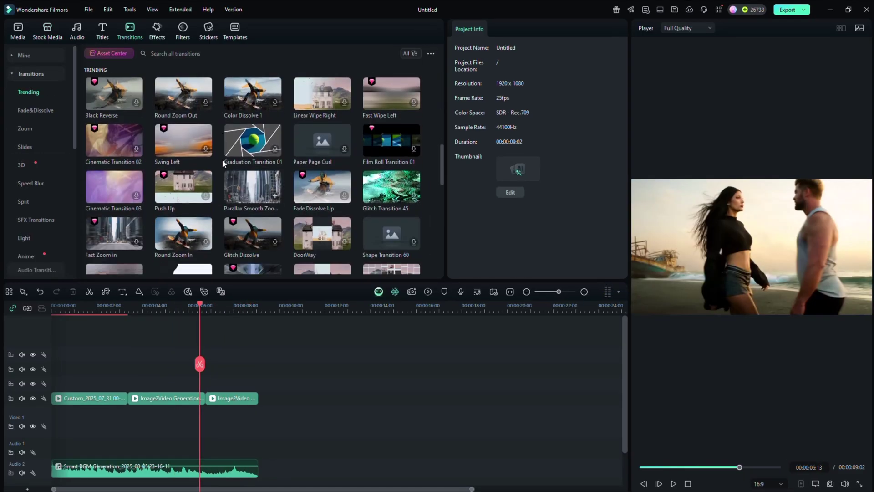
pyautogui.scroll(10, 222, 159)
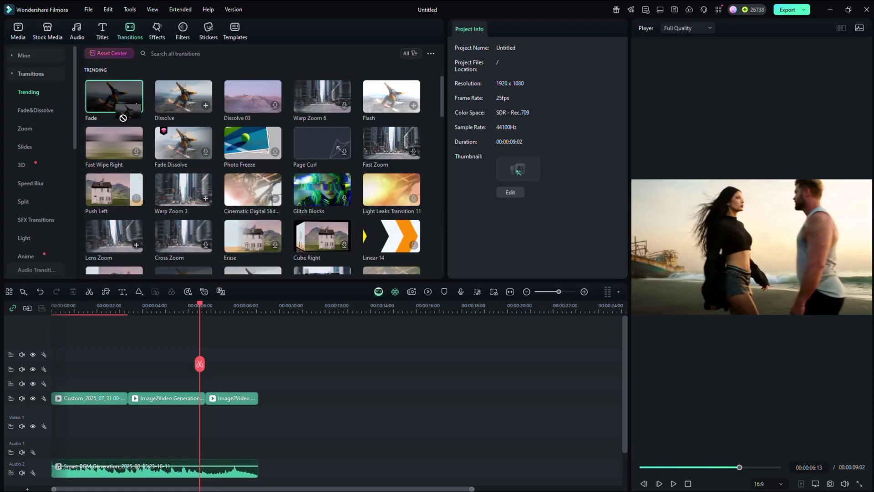
pyautogui.moveTo(113, 96); pyautogui.dragTo(130, 399)
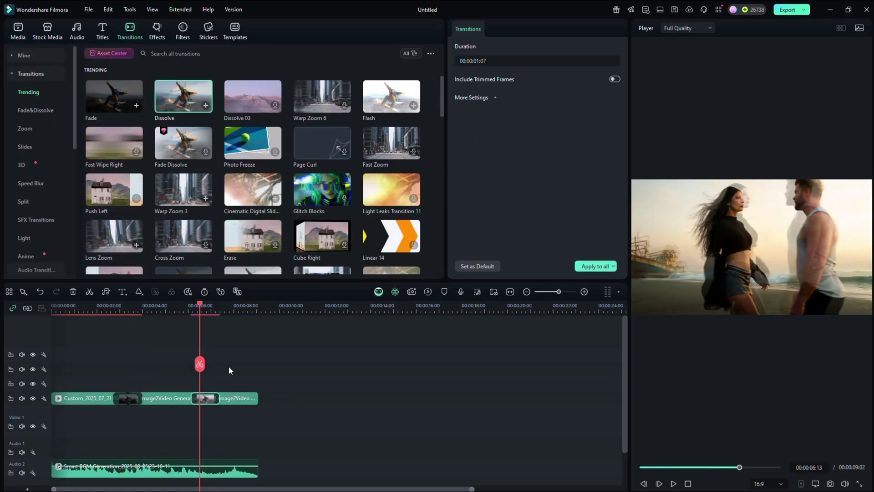
pyautogui.click(228, 365)
pyautogui.moveTo(200, 363); pyautogui.dragTo(51, 361)
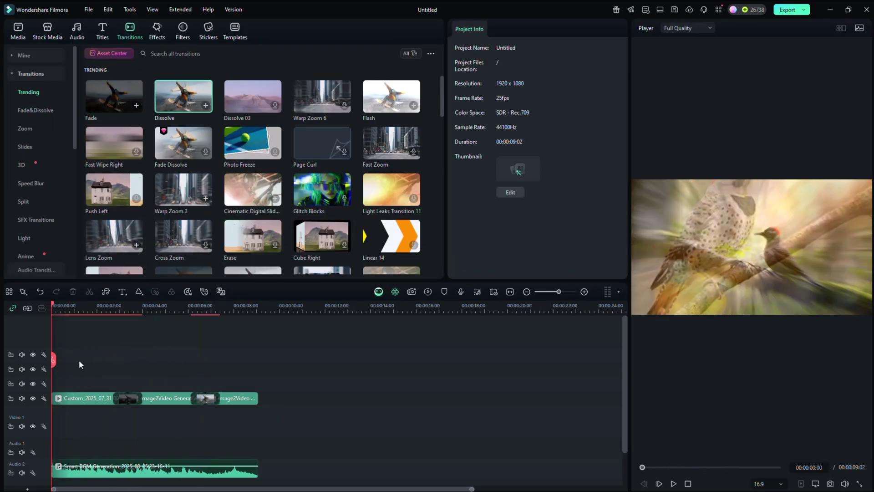
# Switch to the Audio library and scroll through the Trending sound effects
pyautogui.hotkey('alt', '3')
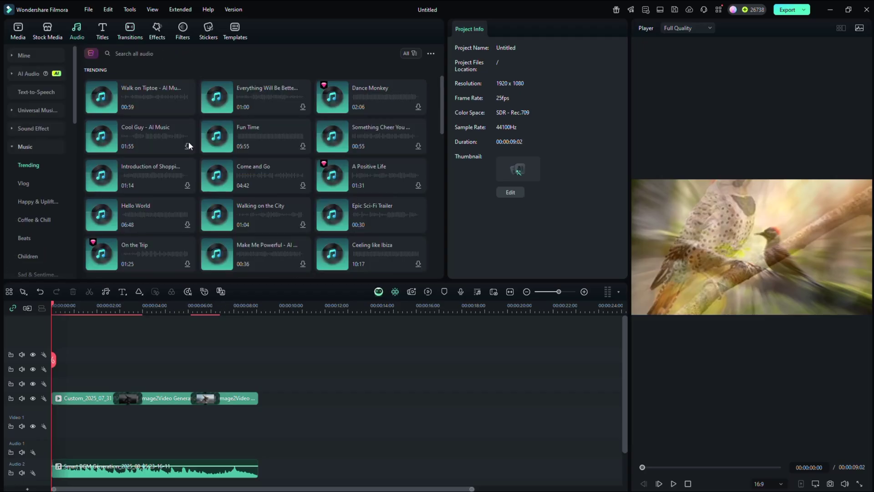
pyautogui.scroll(-5, 189, 145)
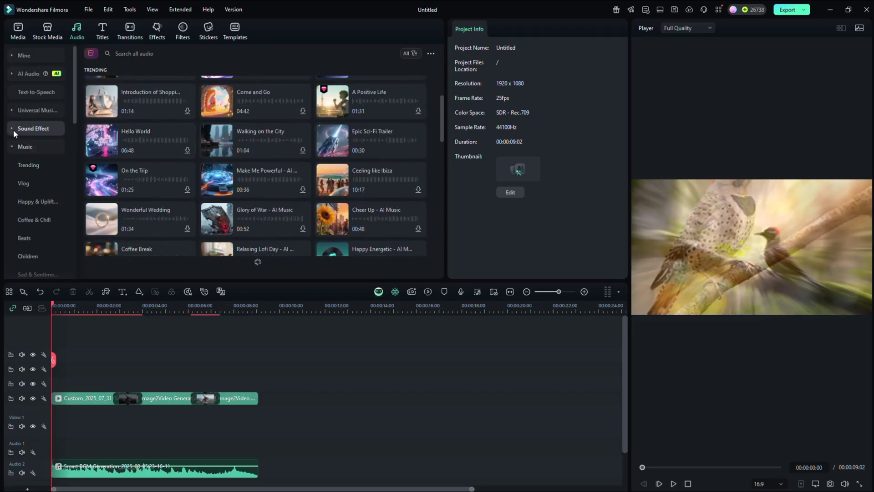
pyautogui.click(21, 128)
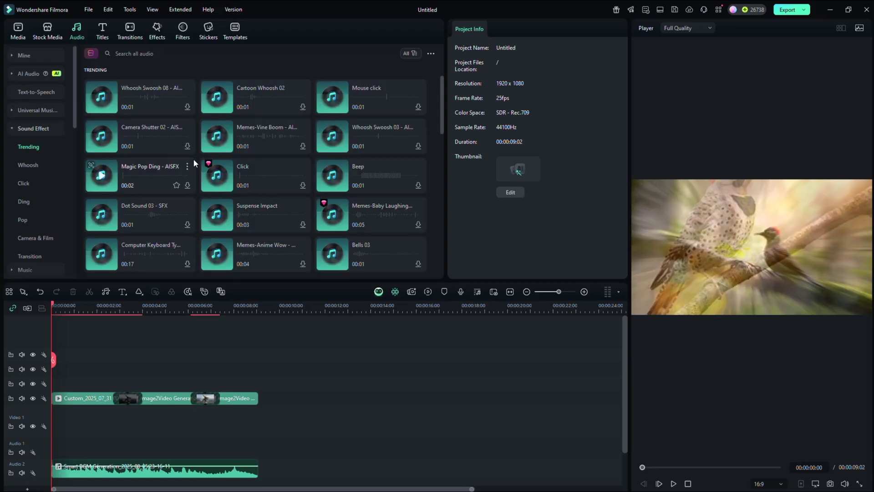
pyautogui.scroll(-10, 193, 158)
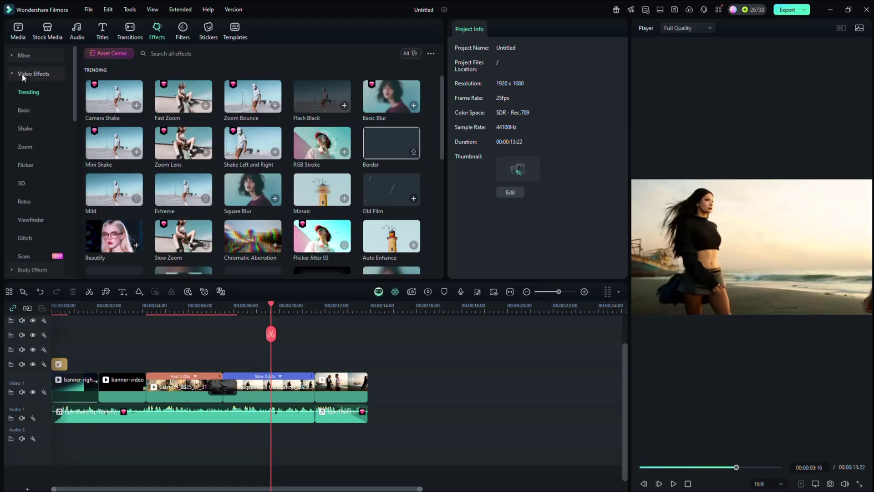
# Browse the Basic and Shake video effect categories and add Fast Zoom to the timeline
pyautogui.click(32, 111)
pyautogui.click(67, 122)
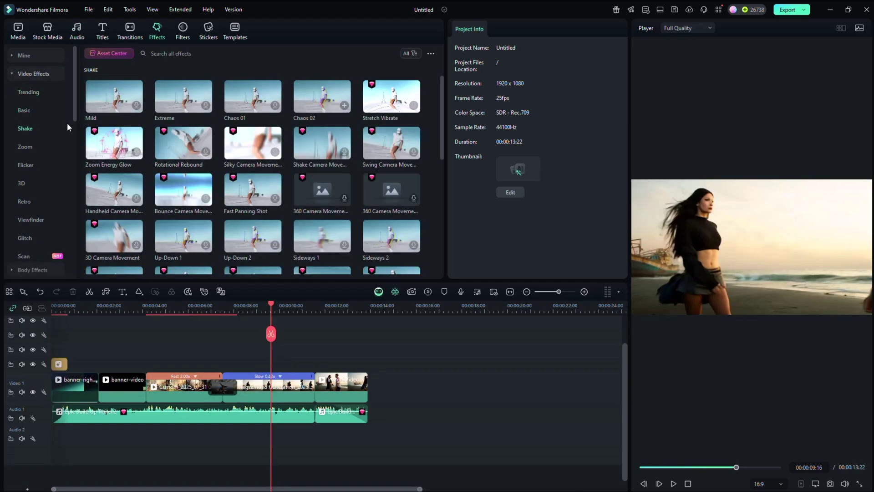
pyautogui.click(48, 150)
pyautogui.click(40, 201)
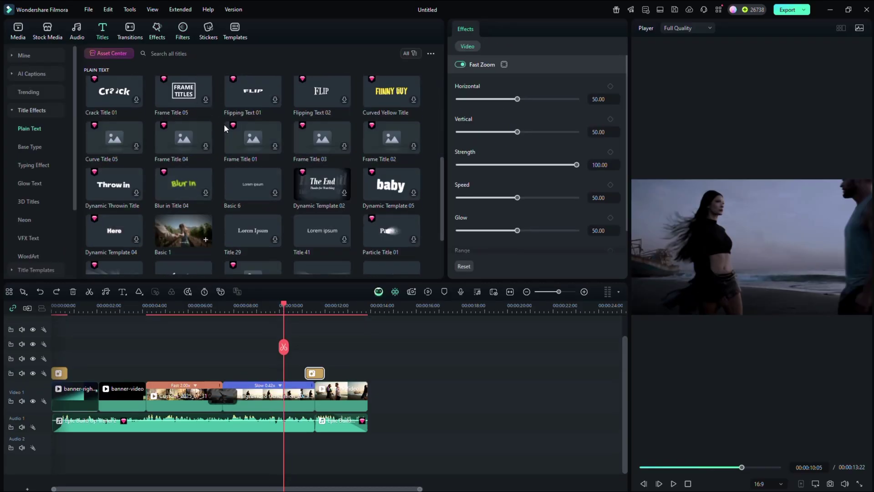
# Place the Text Reel 1 'CREATIVE' title above the clips and shorten it
pyautogui.scroll(-5, 267, 150)
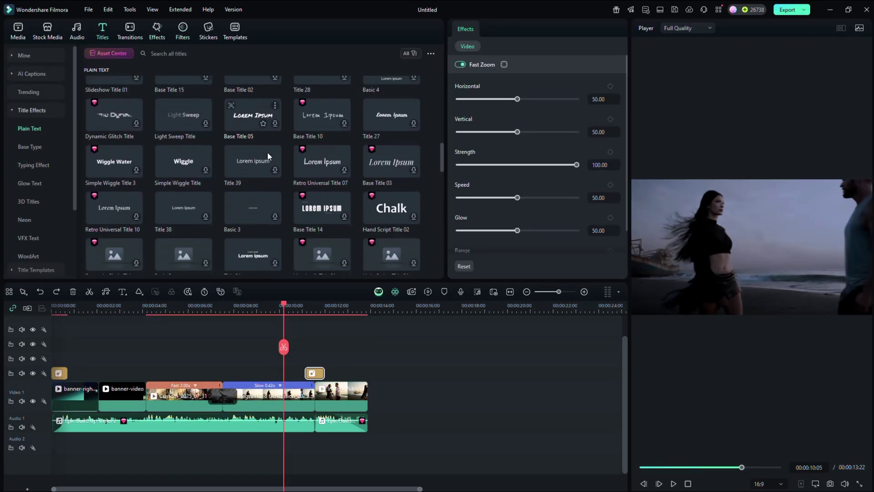
pyautogui.scroll(-3, 292, 177)
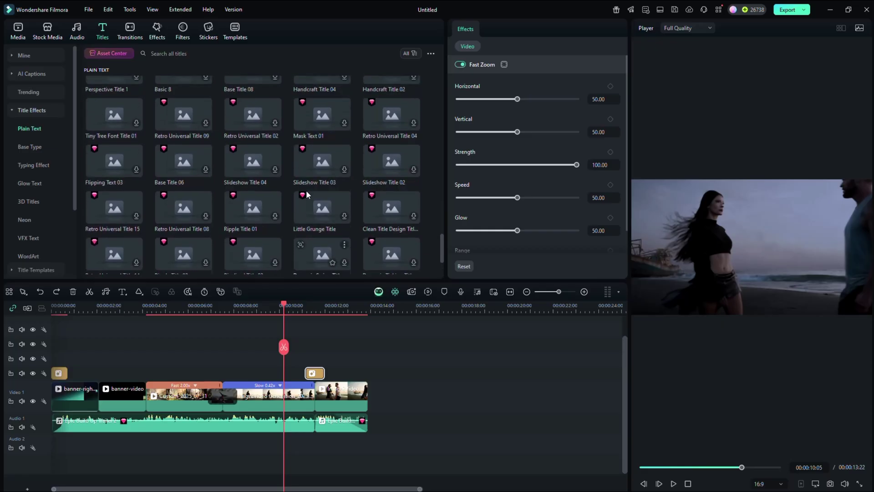
pyautogui.scroll(10, 306, 190)
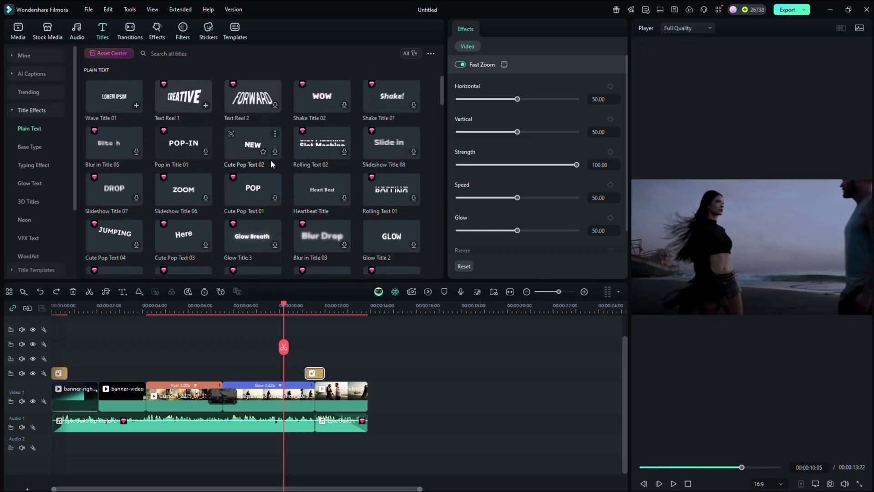
pyautogui.click(181, 103)
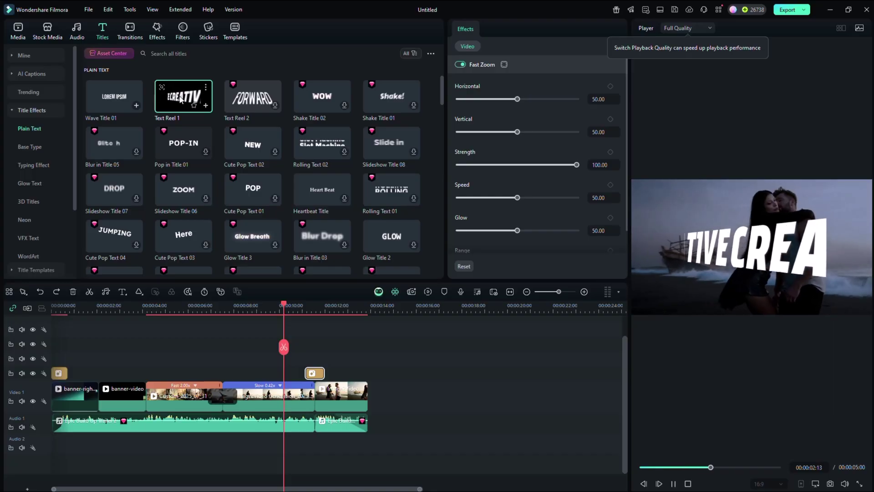
pyautogui.moveTo(180, 100); pyautogui.dragTo(146, 373)
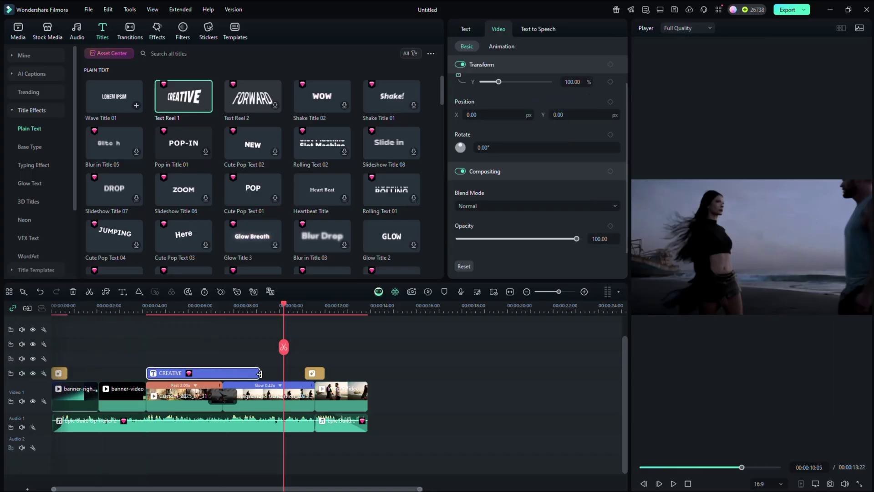
pyautogui.moveTo(260, 373); pyautogui.dragTo(174, 374)
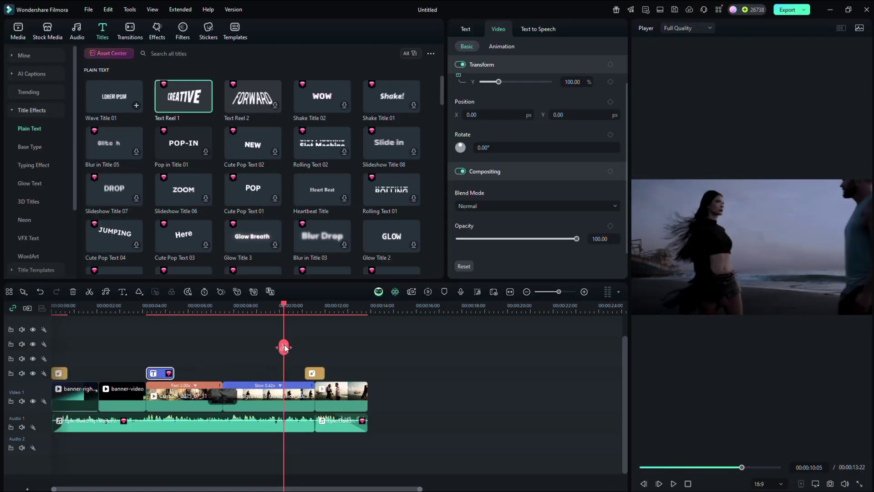
# Append the THANKS FOR WATCHING social-media sticker at the video's end
pyautogui.moveTo(284, 348); pyautogui.dragTo(160, 347)
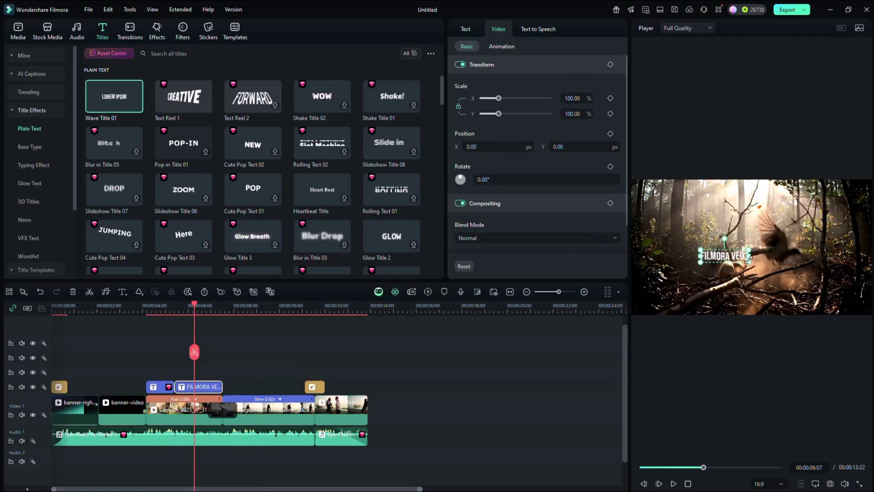
pyautogui.click(208, 31)
pyautogui.moveTo(374, 446); pyautogui.dragTo(376, 445)
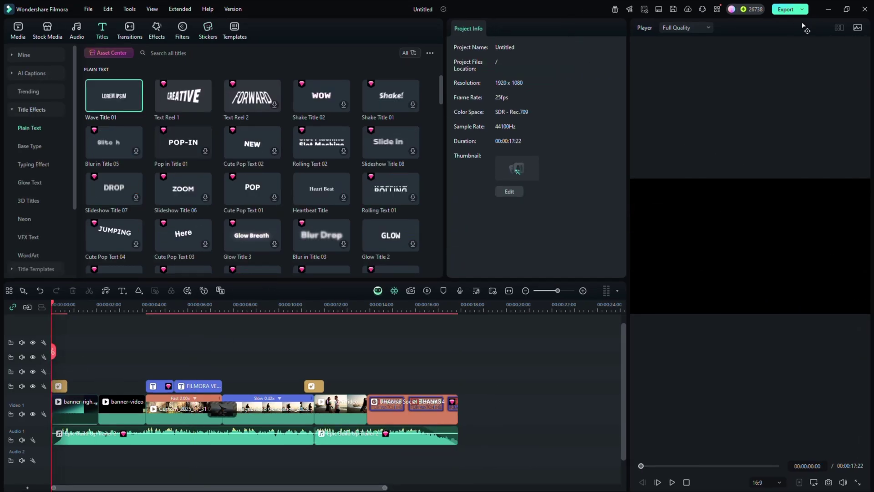
# Set the export to MP4 format at 4096*2160 resolution
pyautogui.scroll(1, 125, 318)
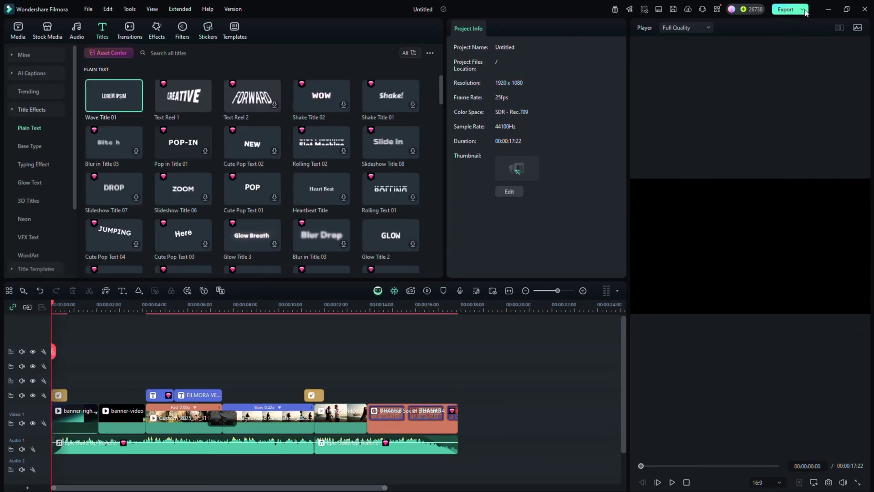
pyautogui.click(786, 9)
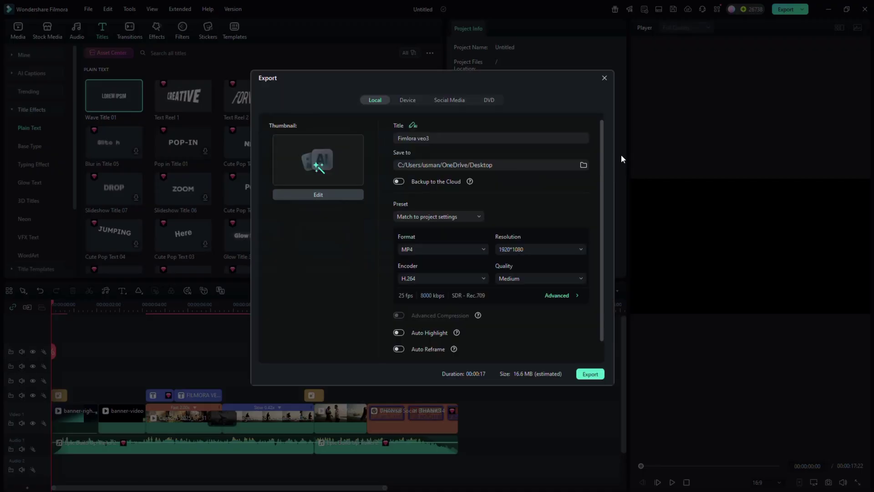
pyautogui.click(455, 250)
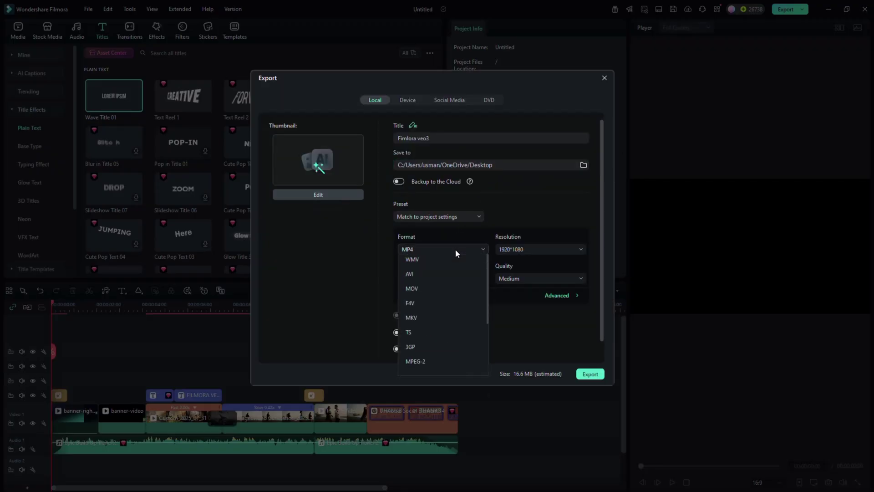
pyautogui.scroll(-3, 436, 288)
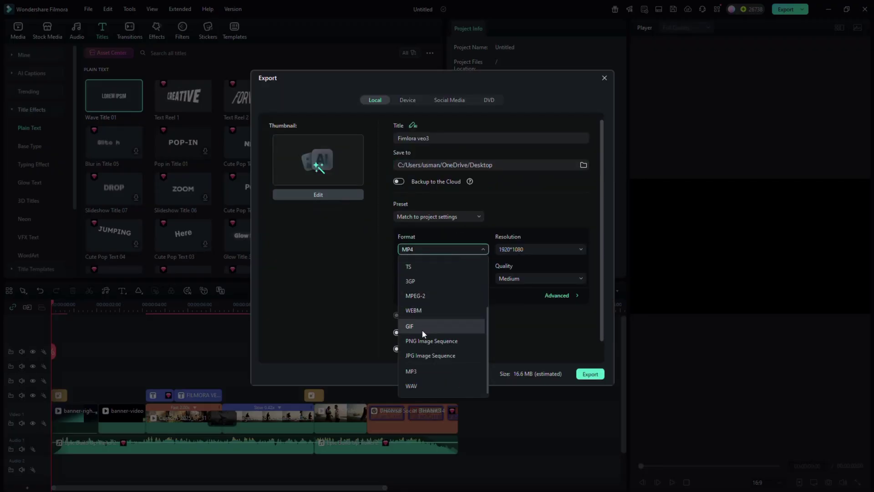
pyautogui.click(524, 195)
pyautogui.click(529, 250)
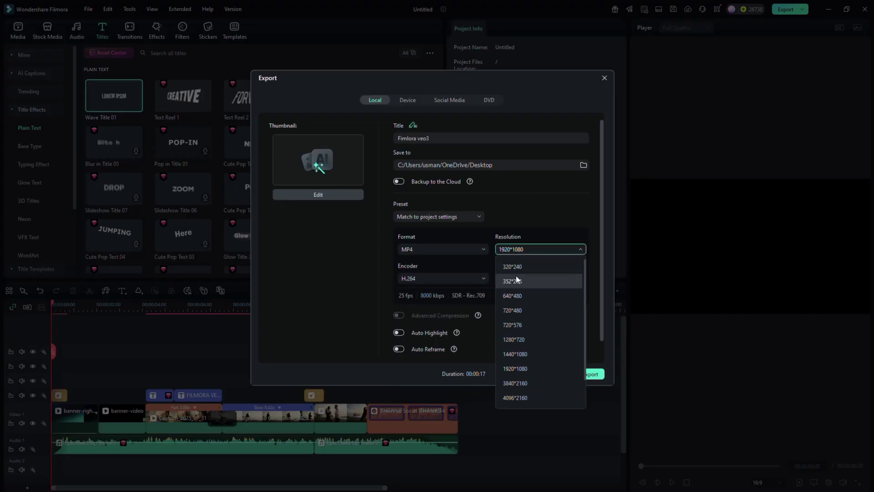
pyautogui.click(526, 397)
# Check the Social Media sharing options, then export the MP4 locally
pyautogui.click(450, 100)
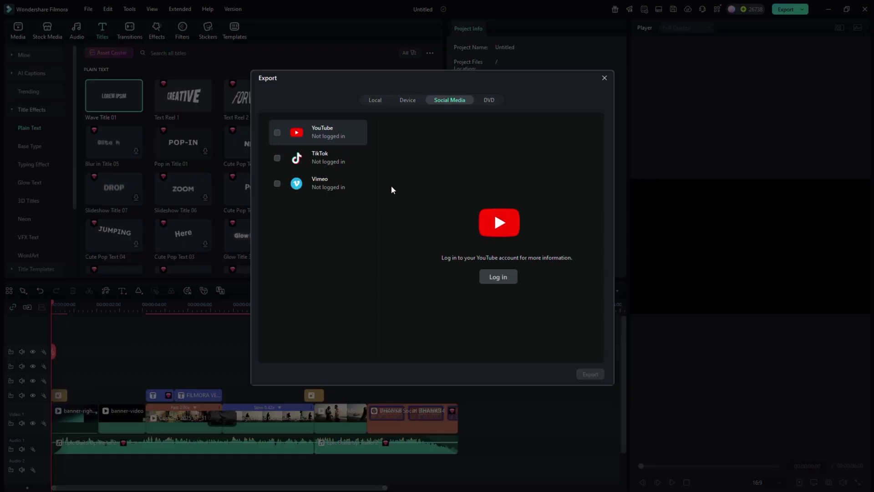
pyautogui.click(376, 100)
pyautogui.click(589, 374)
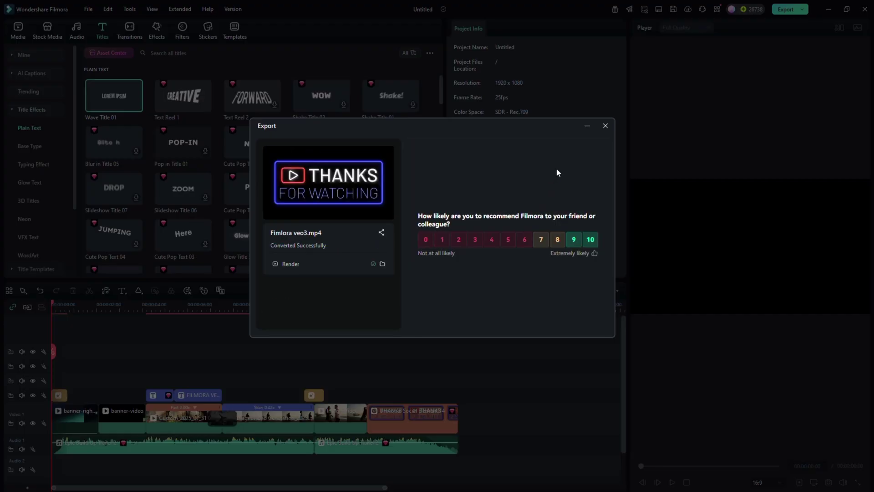
# Close the export window once the MP4 shows Converted Successfully
pyautogui.click(605, 125)
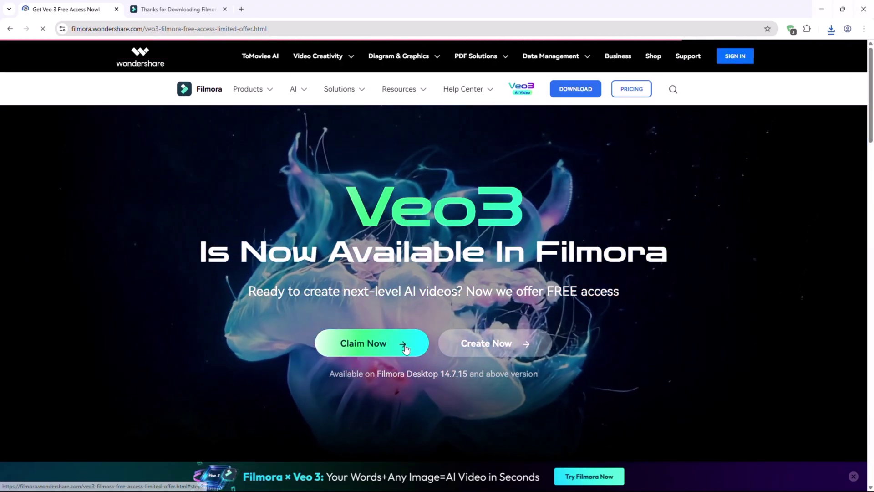
pyautogui.scroll(-10, 498, 368)
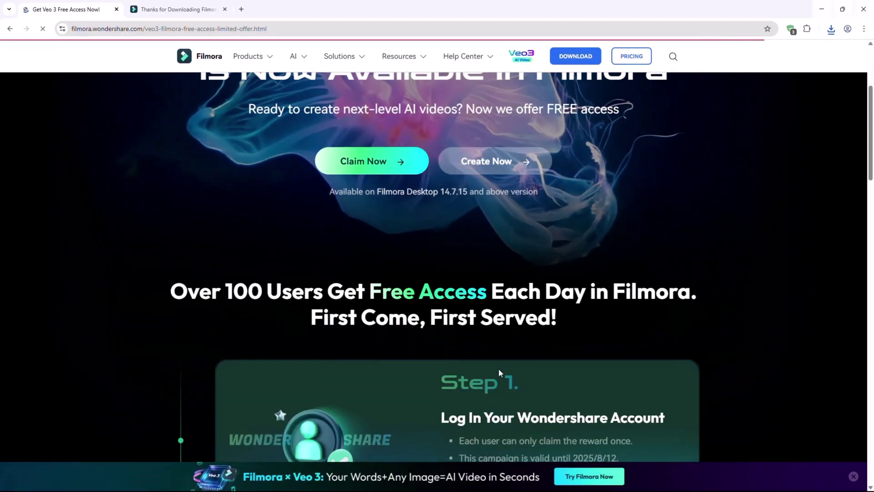
pyautogui.scroll(2, 499, 368)
pyautogui.scroll(8, 499, 368)
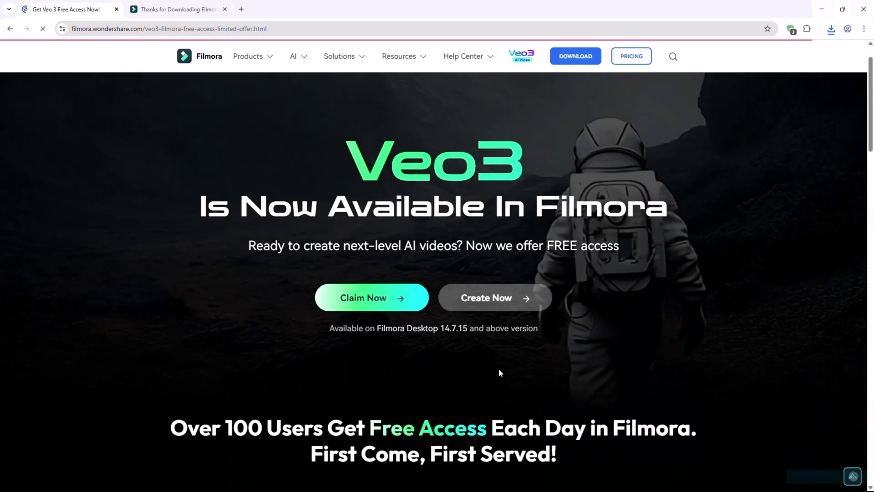
pyautogui.scroll(-11, 499, 368)
pyautogui.scroll(-15, 498, 366)
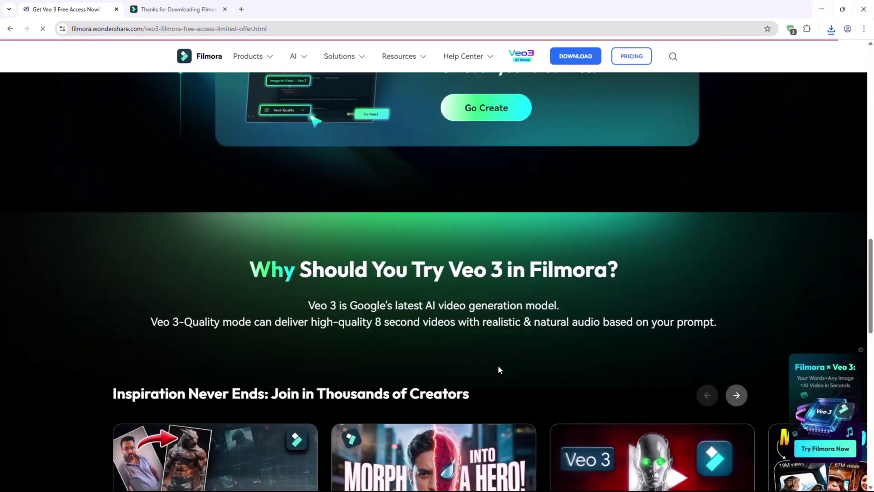
pyautogui.scroll(-3, 499, 366)
pyautogui.scroll(-6, 499, 370)
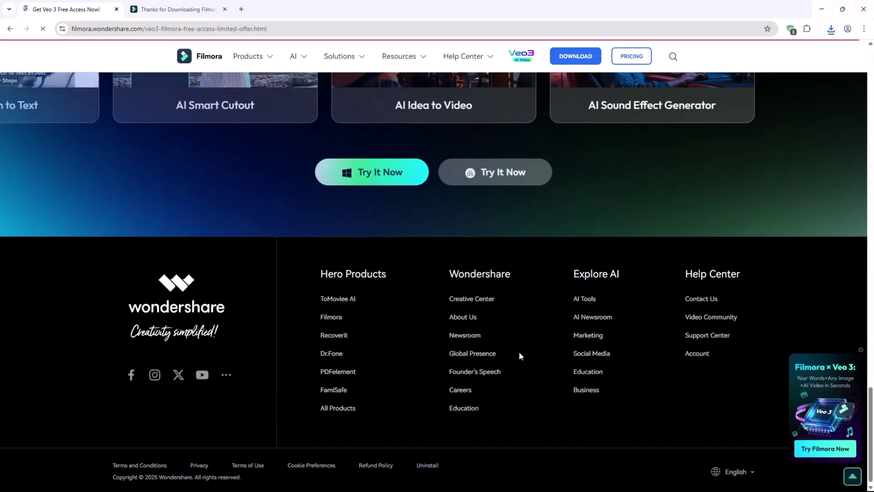
pyautogui.scroll(8, 518, 352)
pyautogui.scroll(20, 519, 353)
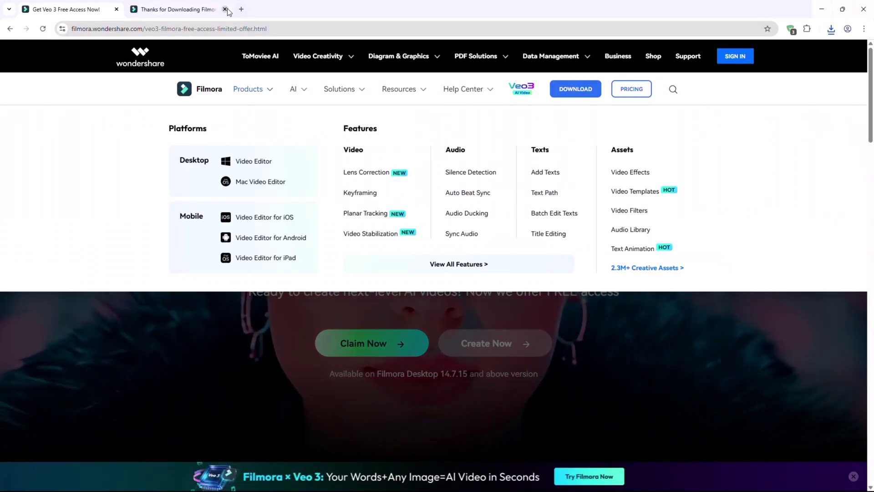
# Close the thank-you tab, go to the Filmora homepage and download the desktop installer
pyautogui.click(224, 9)
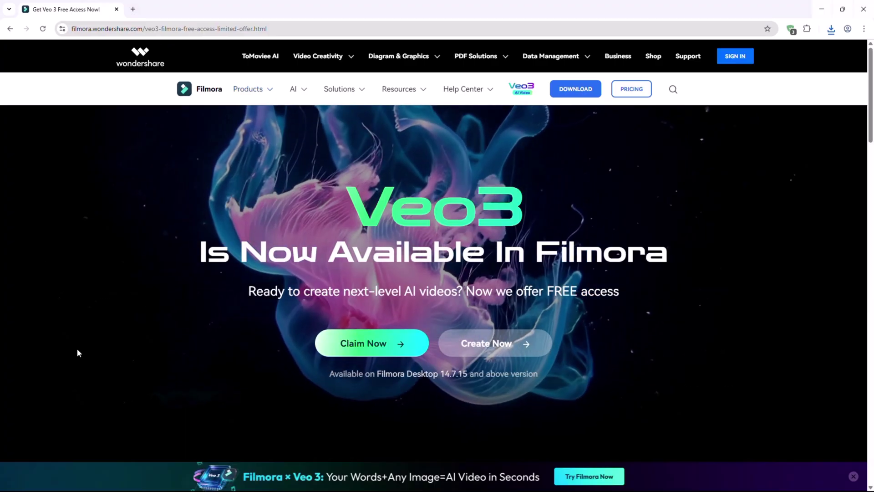
pyautogui.click(207, 91)
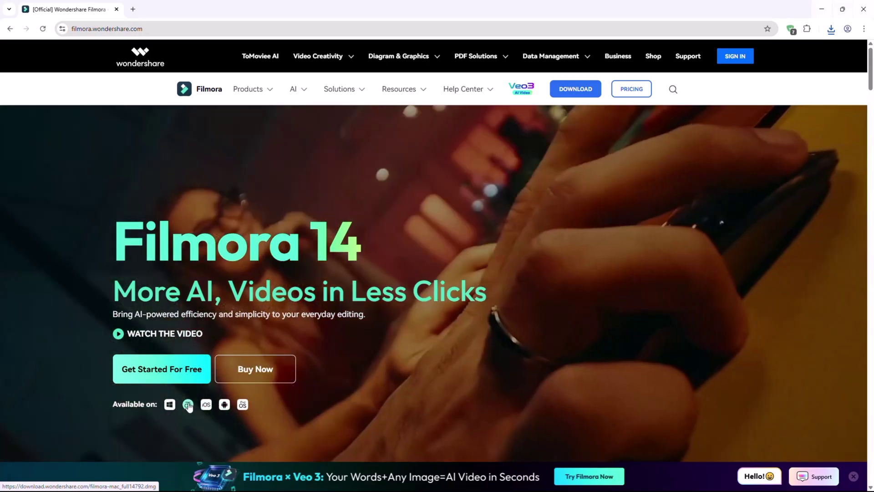
pyautogui.click(188, 404)
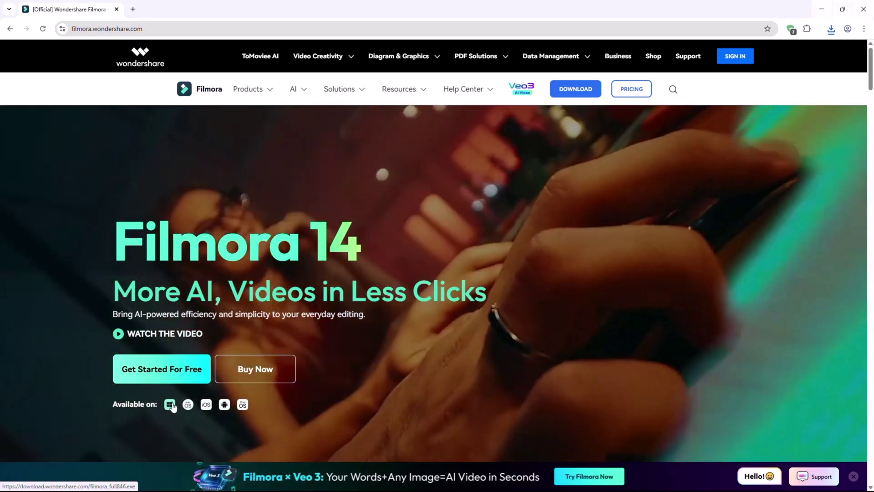
pyautogui.scroll(-8, 498, 365)
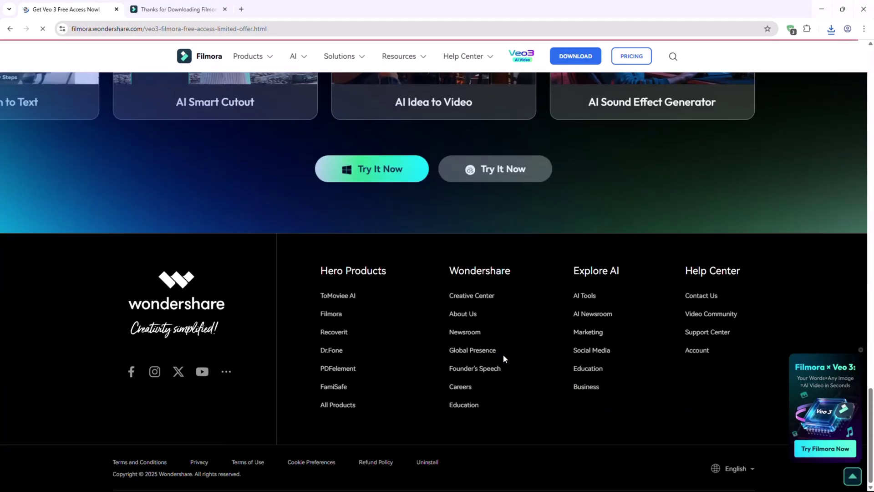
pyautogui.scroll(15, 519, 353)
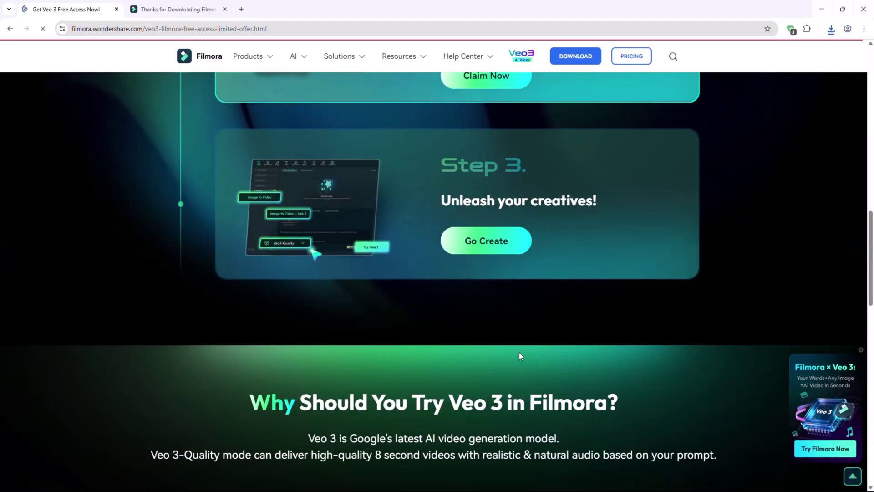
pyautogui.scroll(10, 519, 354)
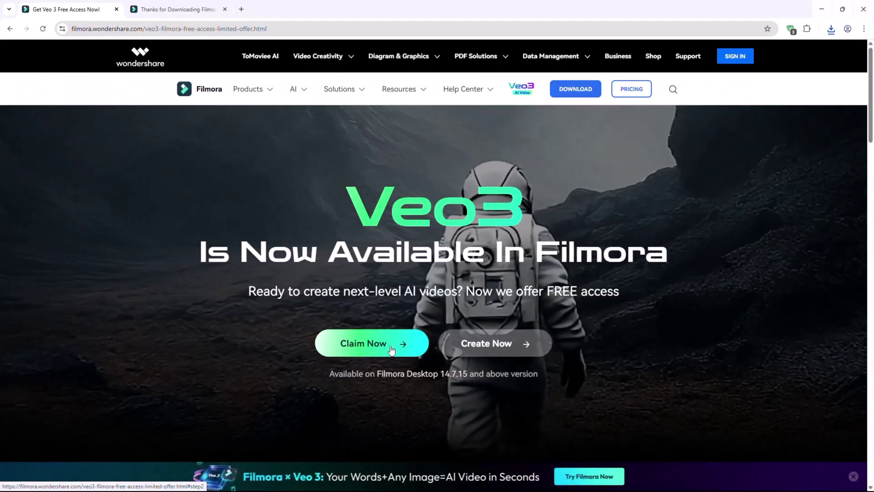